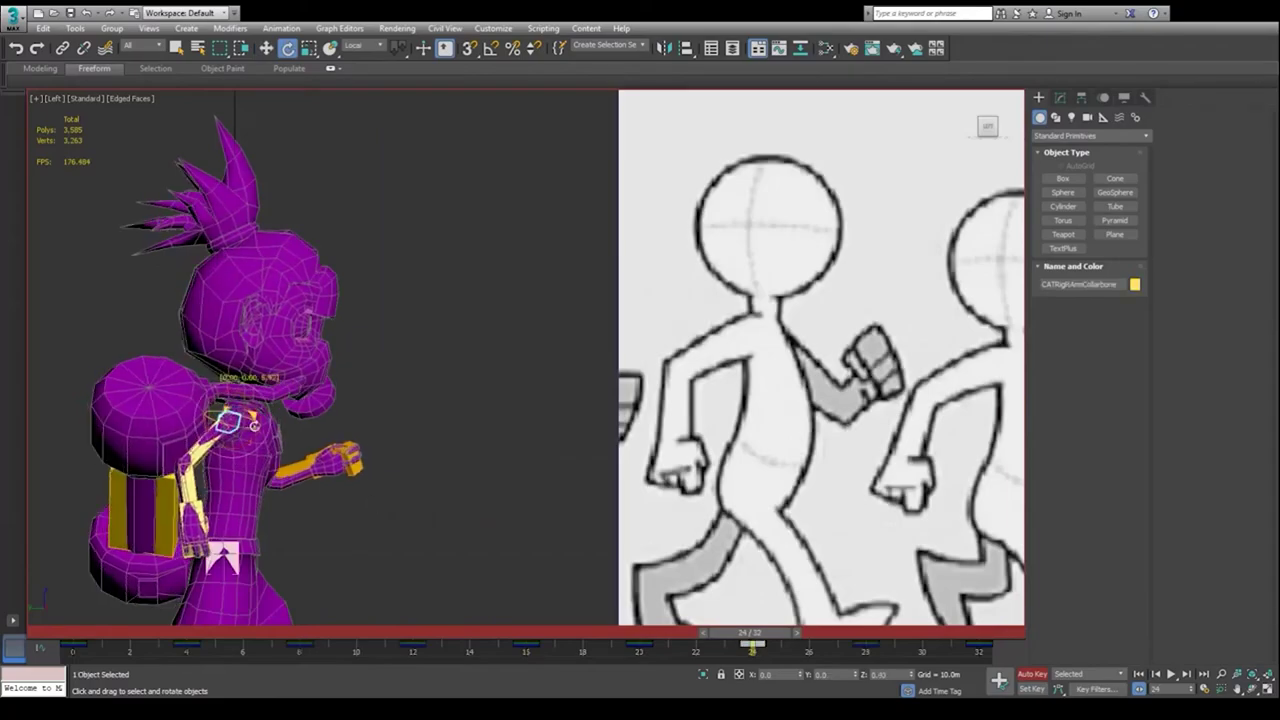
- Rotate the right collarbone and adjust the left arm for the pose at frame 24
drag(234, 457, 274, 448)
scroll(300, 475, down, 2)
middle_drag(325, 490, 274, 434)
scroll(180, 405, up, 5)
key(F3)
click(197, 362)
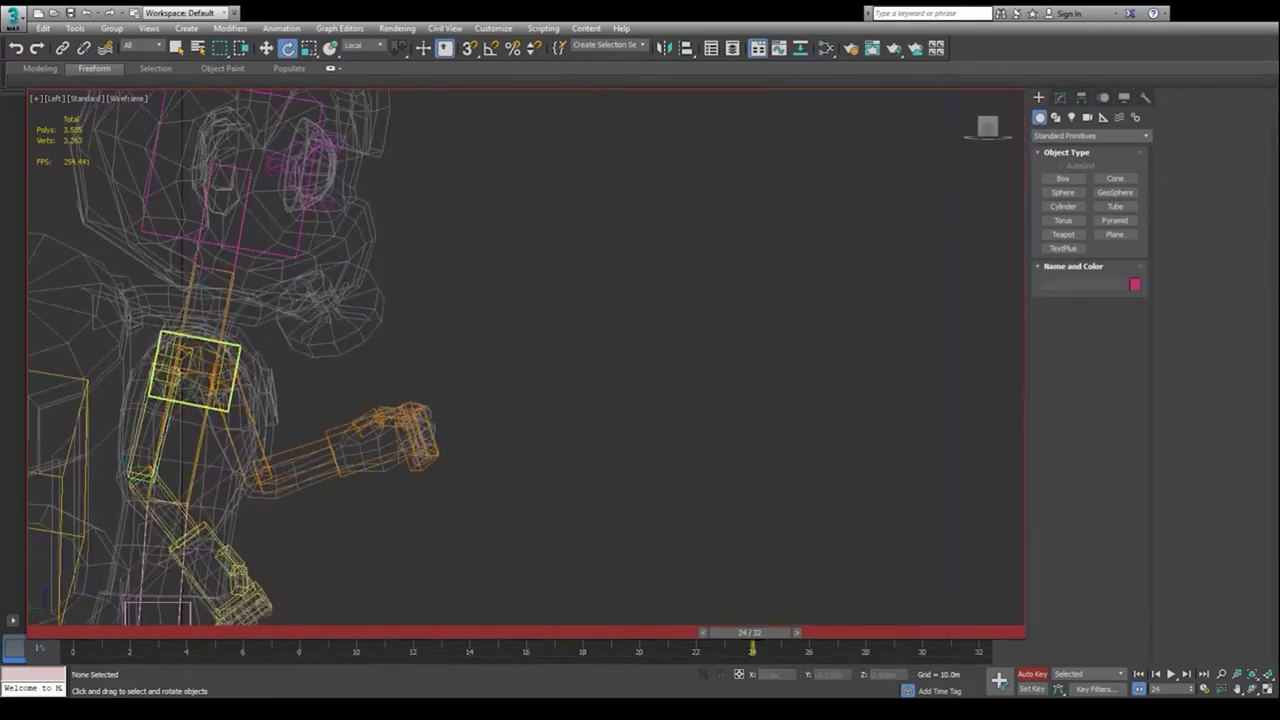
click(197, 357)
key(F3)
click(215, 458)
scroll(215, 458, down, 8)
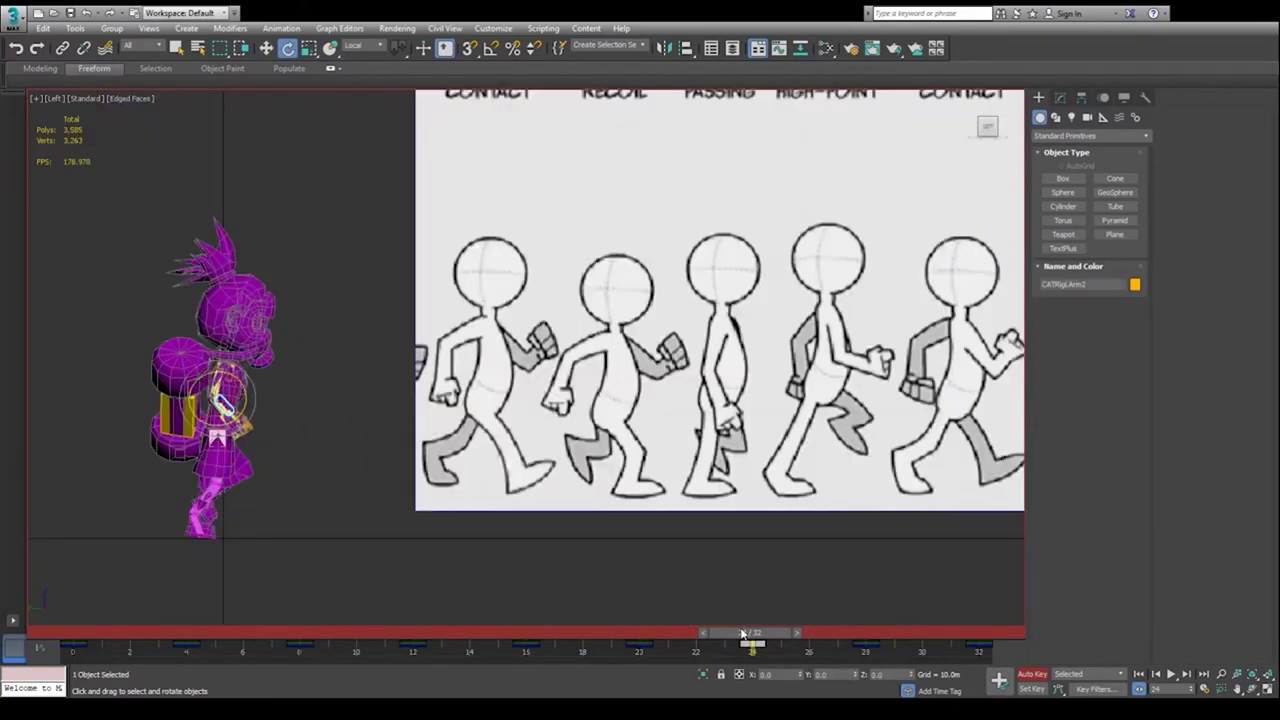
- Compare the character's pose at frames 24 and 28 with the walk-cycle reference image
drag(742, 634, 744, 634)
scroll(340, 516, up, 4)
middle_drag(340, 516, 448, 451)
scroll(448, 451, down, 4)
drag(751, 636, 857, 643)
key(e)
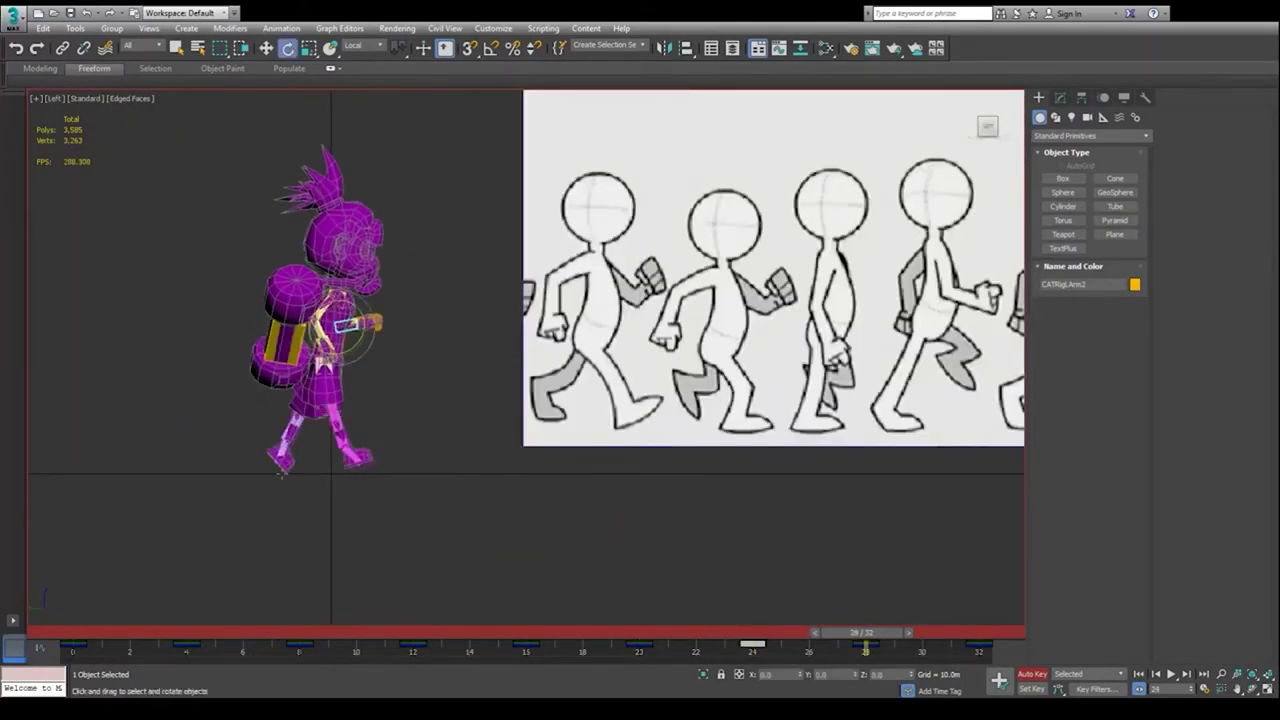
key(comma)
key(comma)
key(comma)
key(comma)
- Select the right foot platform and examine the leg motion frame by frame around frames 12 to 16
click(311, 466)
scroll(347, 525, up, 5)
click(263, 330)
scroll(272, 360, down, 6)
scroll(286, 240, up, 2)
drag(748, 638, 414, 638)
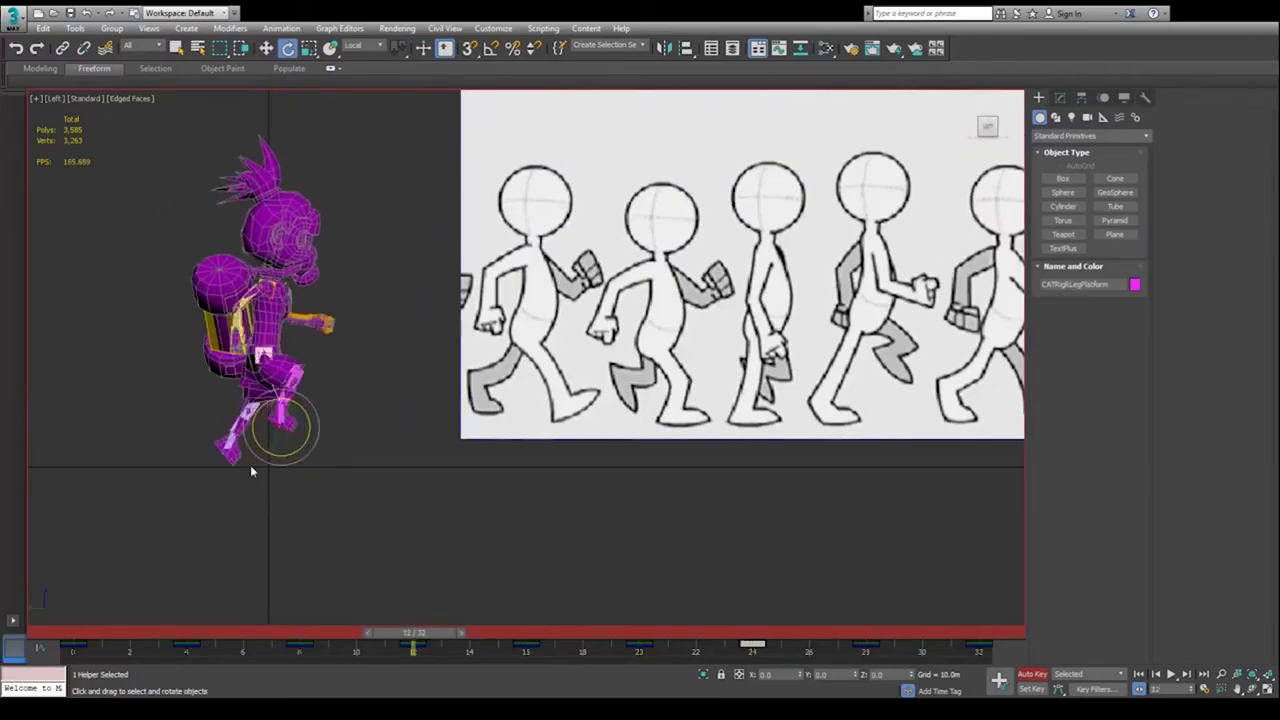
scroll(233, 467, up, 1)
key(period)
key(period)
key(comma)
key(comma)
key(period)
key(period)
key(period)
key(period)
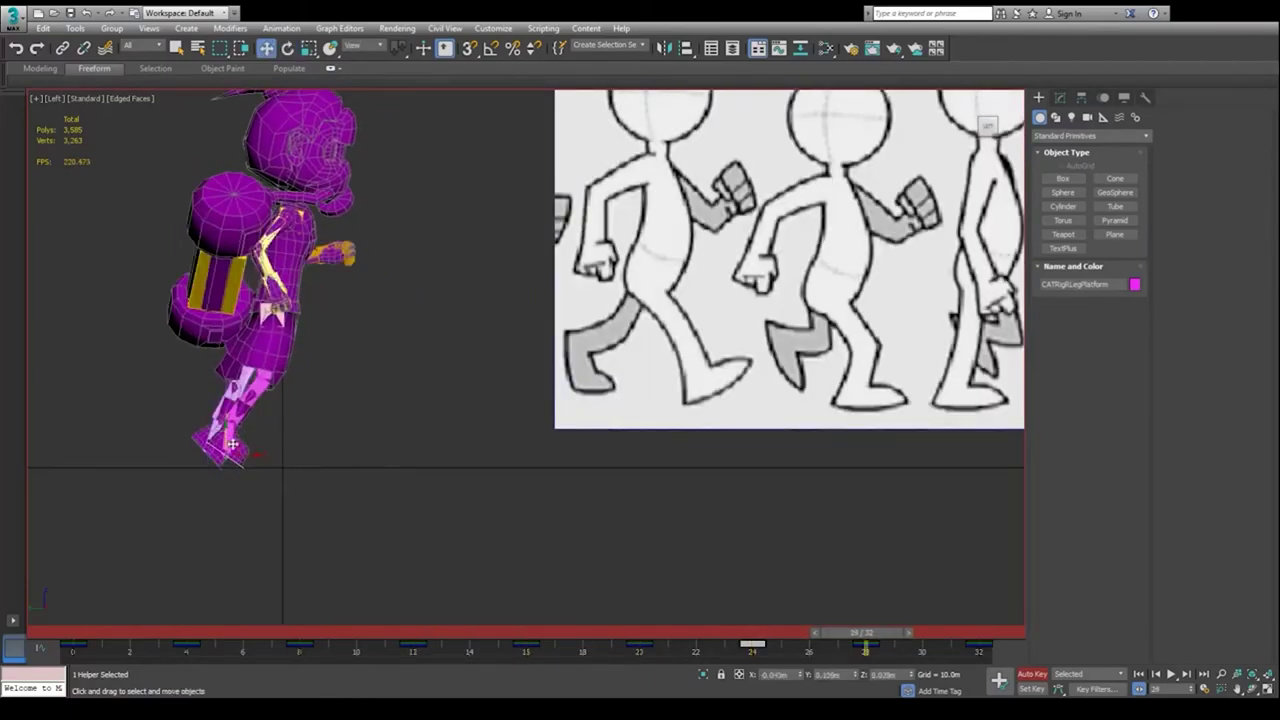
- Recheck the feet at frame 12 and make a slight rotation at frame 16
key(comma)
key(comma)
key(comma)
key(comma)
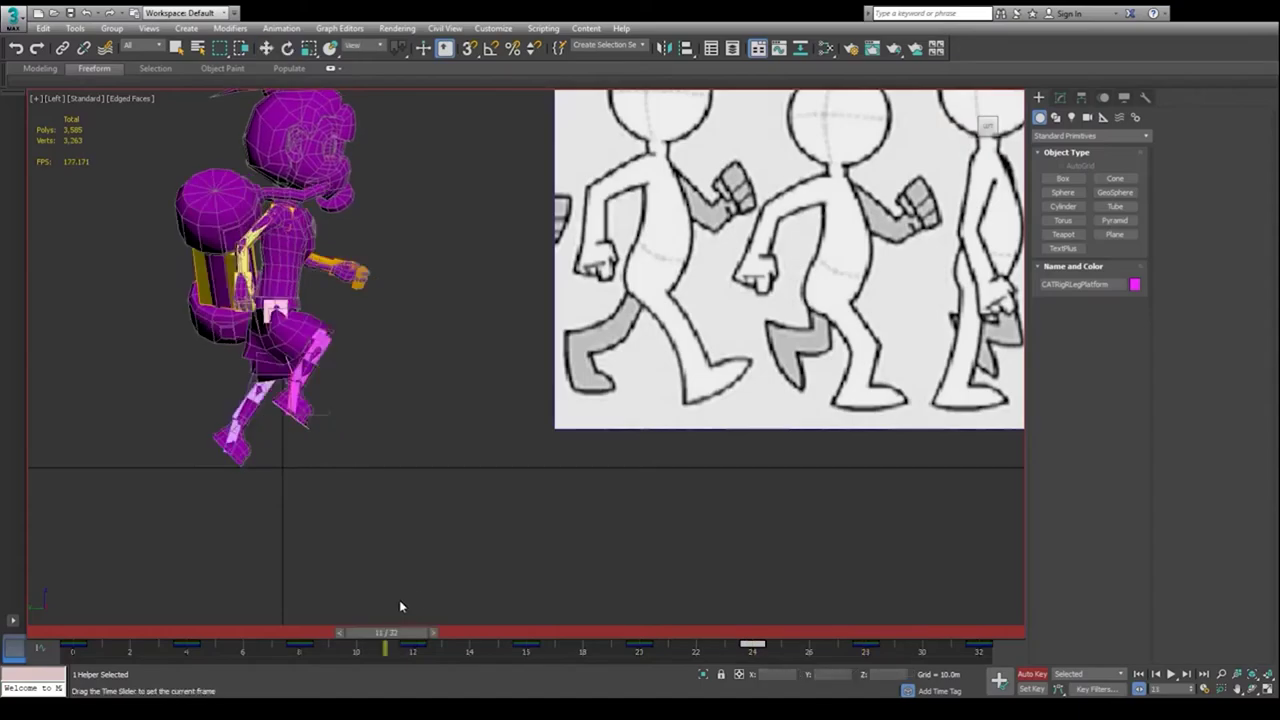
drag(400, 606, 414, 630)
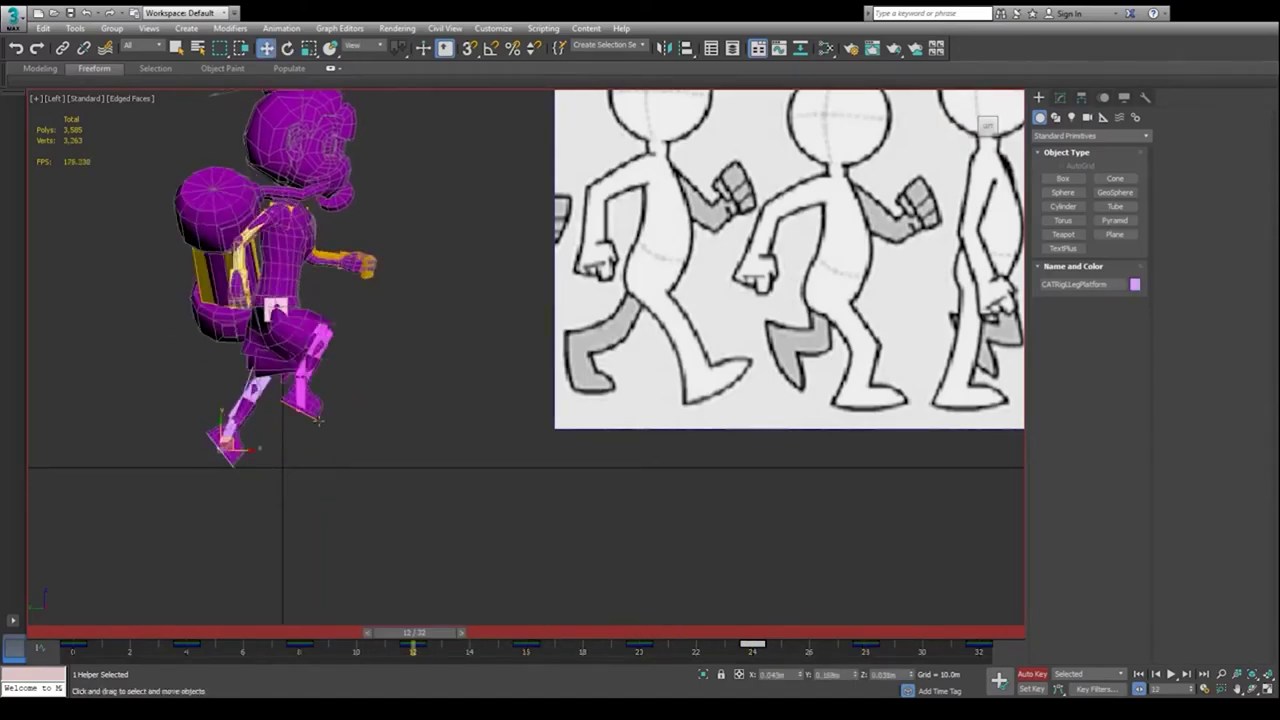
scroll(318, 418, up, 2)
key(period)
key(period)
key(period)
key(period)
key(e)
drag(326, 398, 330, 407)
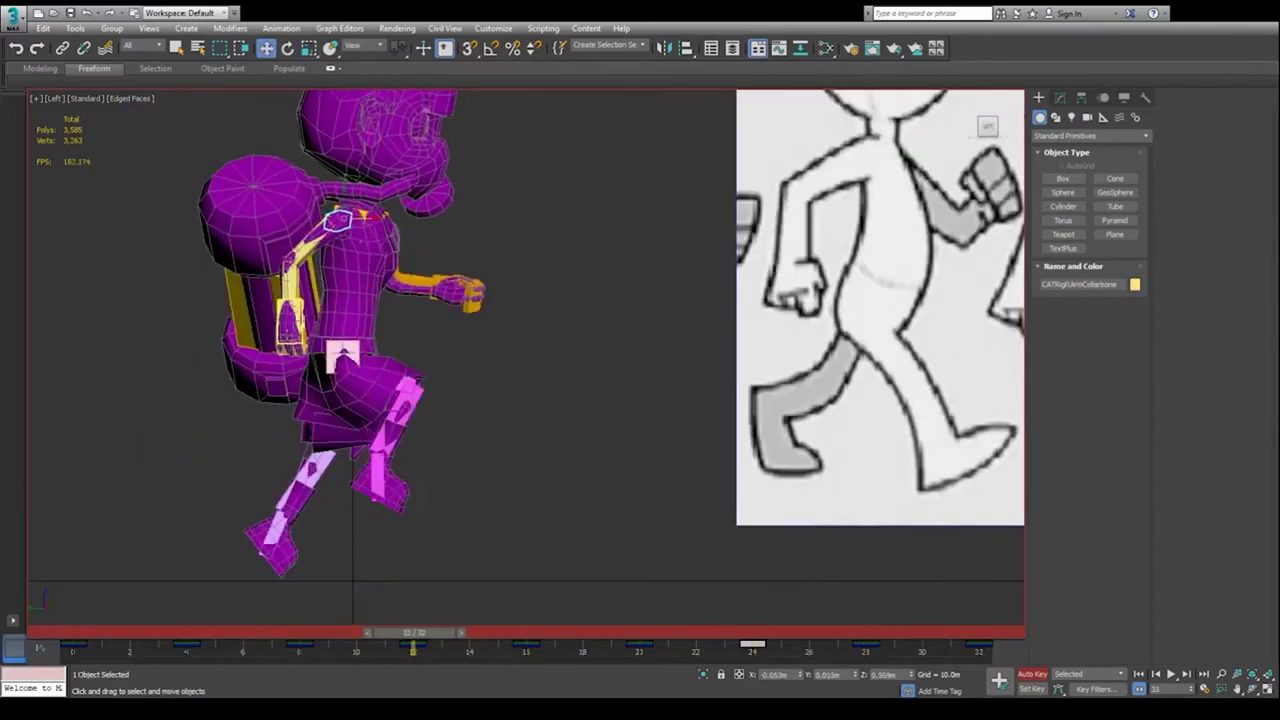
- Select the left forearm bone and play back the walk cycle to review the arm motion
scroll(338, 311, down, 5)
scroll(476, 307, down, 3)
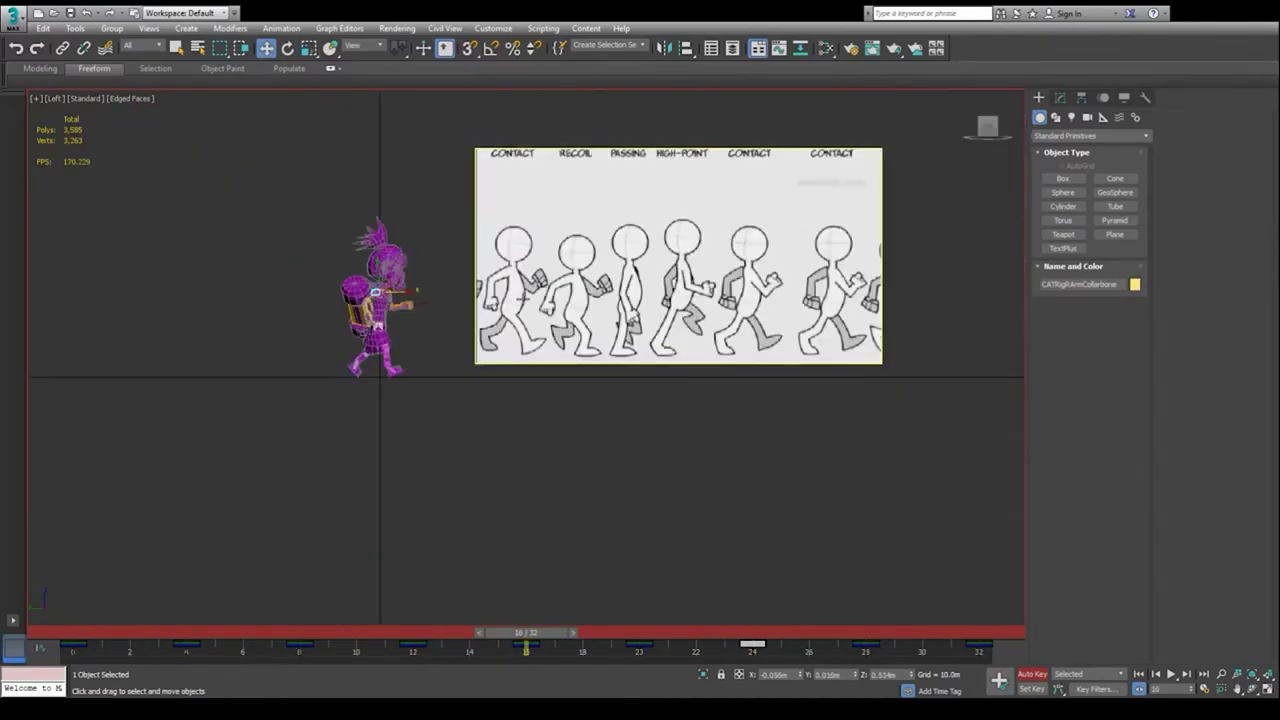
scroll(388, 290, up, 5)
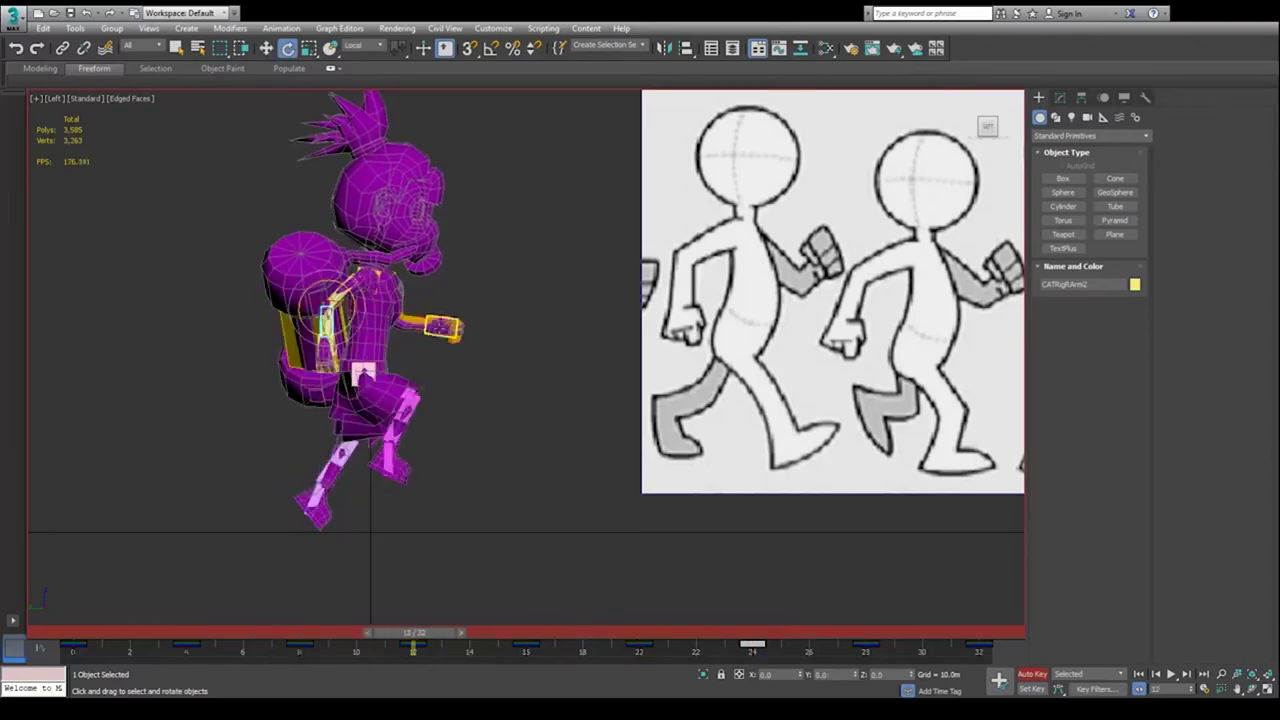
scroll(382, 265, up, 3)
click(370, 286)
scroll(440, 330, down, 5)
click(1172, 677)
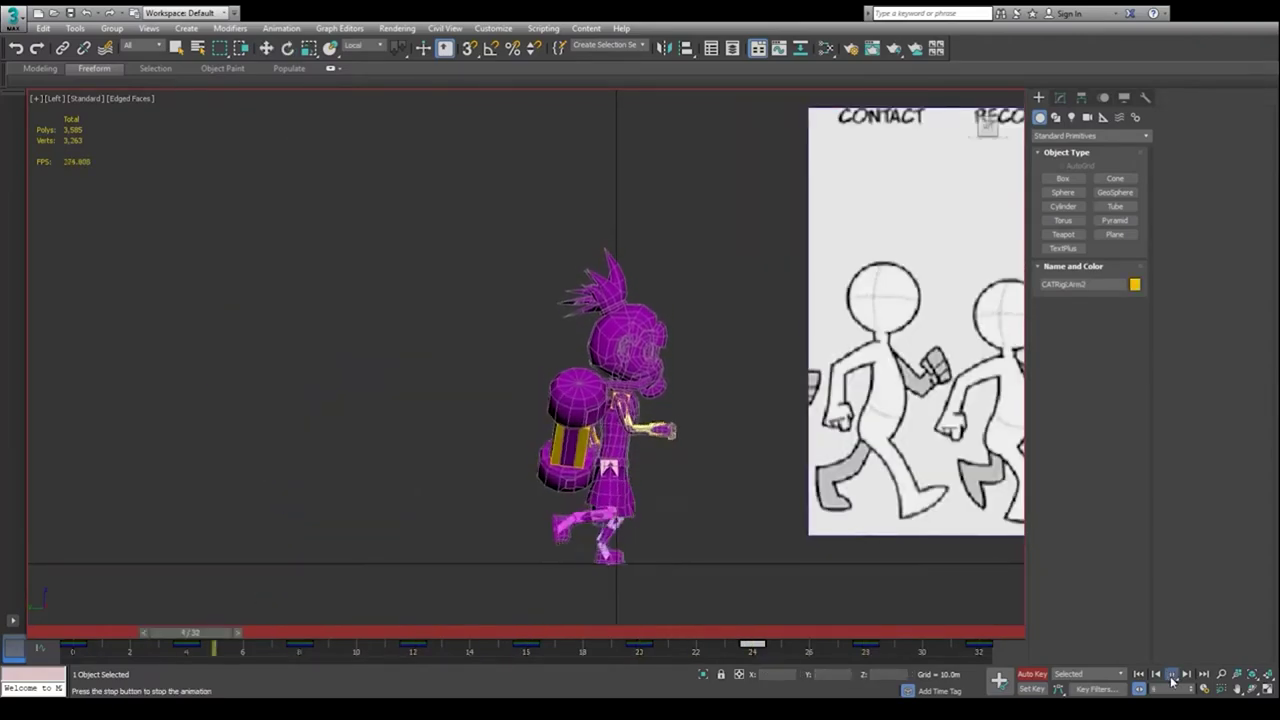
click(1172, 679)
- Make small adjustments to the character's pose at frames 4 and 8
drag(394, 634, 177, 610)
scroll(650, 345, up, 4)
click(617, 485)
drag(625, 480, 627, 475)
middle_drag(627, 475, 540, 416)
drag(200, 632, 318, 614)
drag(508, 394, 514, 382)
- Adjust the character's pose at frame 16 and return to the start of the timeline
drag(308, 632, 526, 630)
click(480, 425)
drag(468, 390, 476, 446)
click(463, 440)
drag(524, 632, 208, 600)
scroll(608, 500, down, 5)
drag(213, 632, 97, 607)
- Select the bones of both arms in the front view and delete their keys from frame 4 to 28
scroll(460, 555, up, 5)
key(e)
key(f)
scroll(330, 240, up, 5)
drag(321, 229, 525, 370)
drag(140, 655, 911, 685)
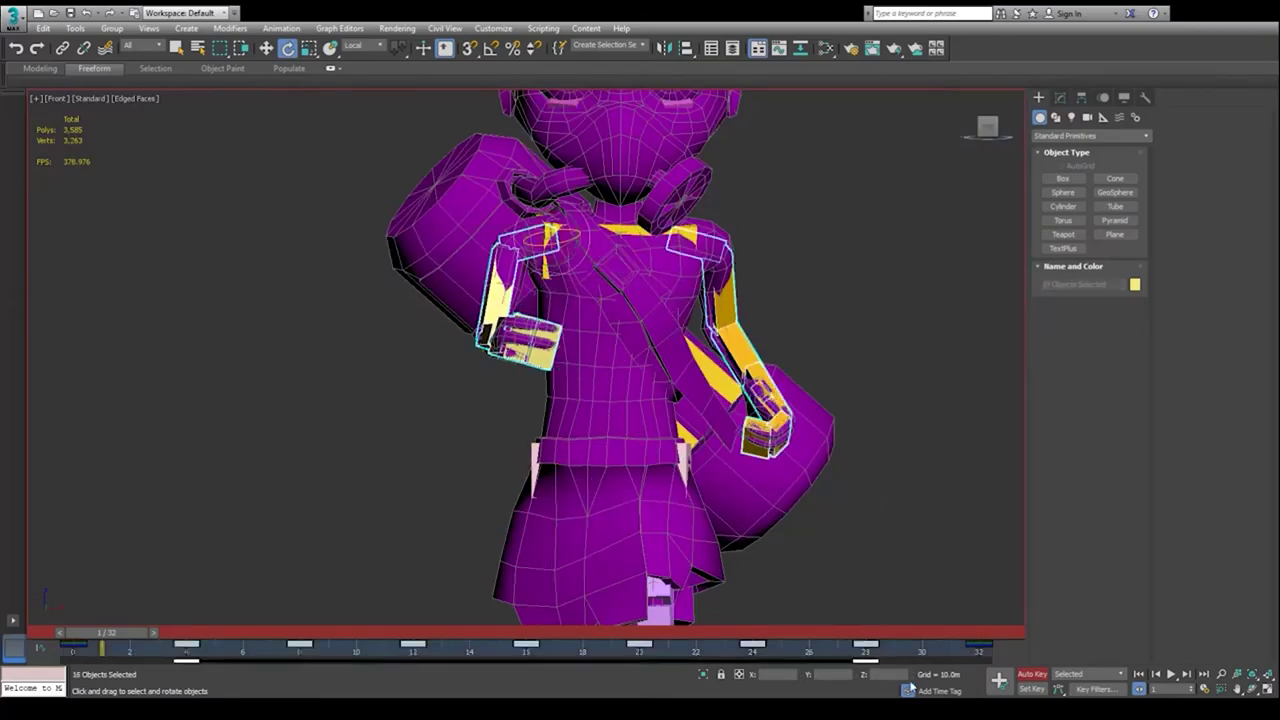
key(Delete)
- Play back the walk cycle from the left view and inspect the right foot platform at frame 12
key(l)
scroll(810, 379, up, 3)
middle_drag(810, 379, 486, 382)
click(490, 390)
drag(106, 632, 76, 632)
click(357, 360)
click(1171, 674)
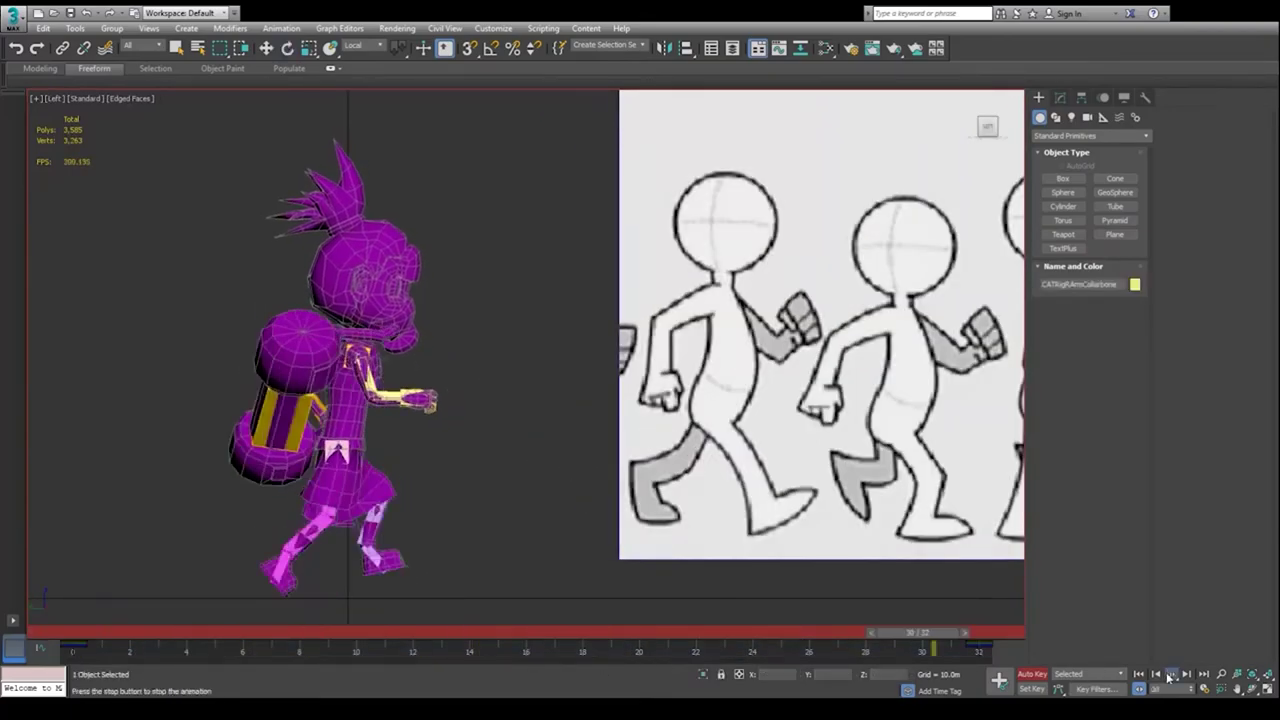
click(1171, 674)
click(352, 553)
drag(380, 633, 419, 627)
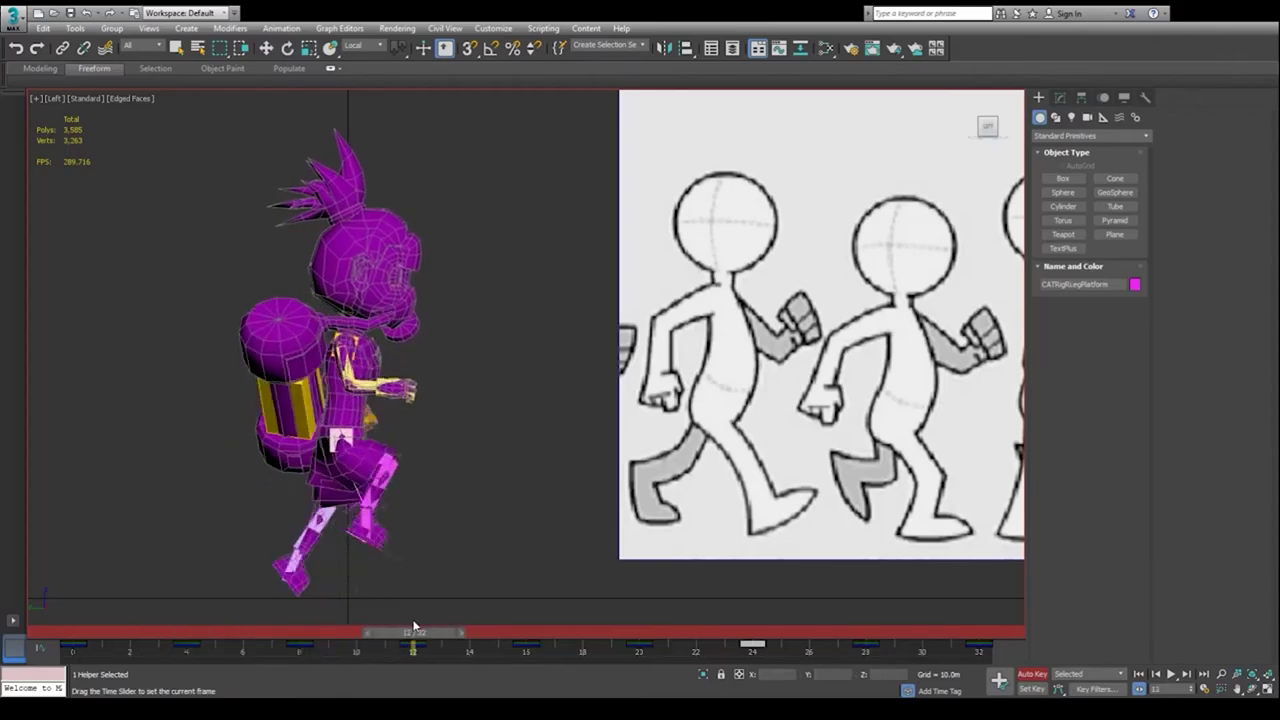
- Turn off angle snap and rotate the head bone slightly at frame 0
key(Home)
scroll(315, 385, up, 3)
click(352, 312)
key(e)
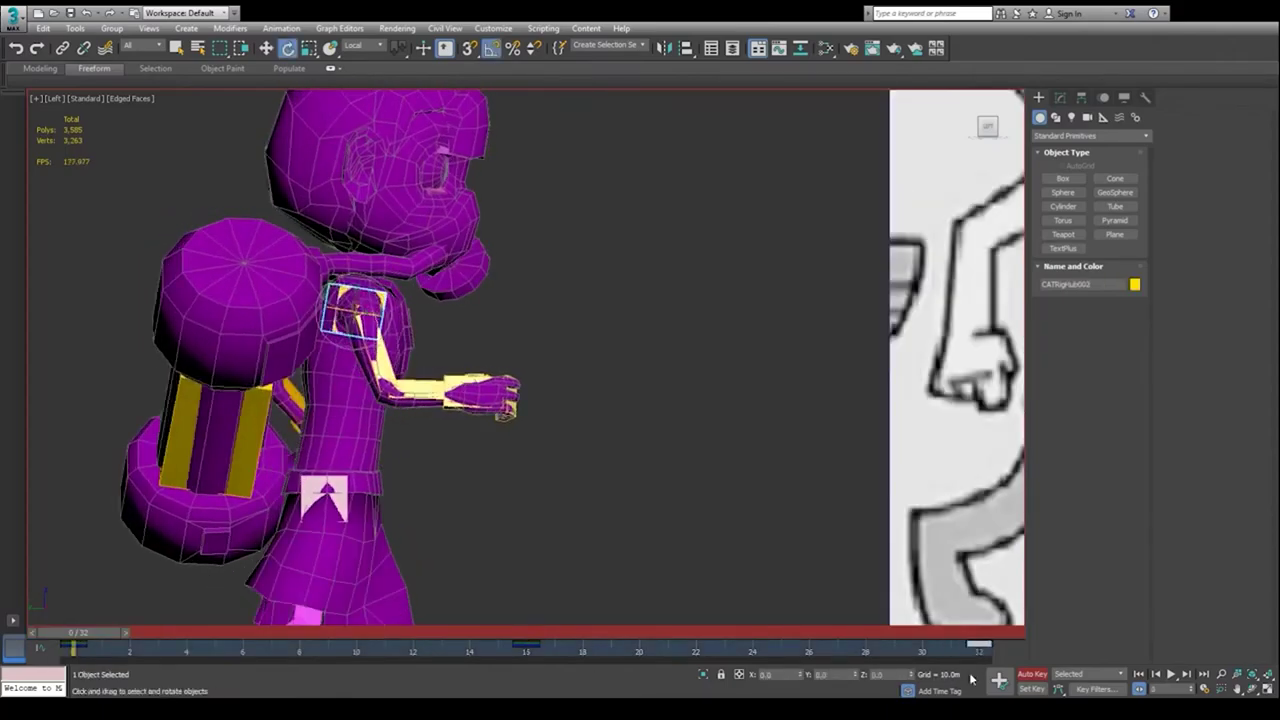
click(378, 150)
key(F3)
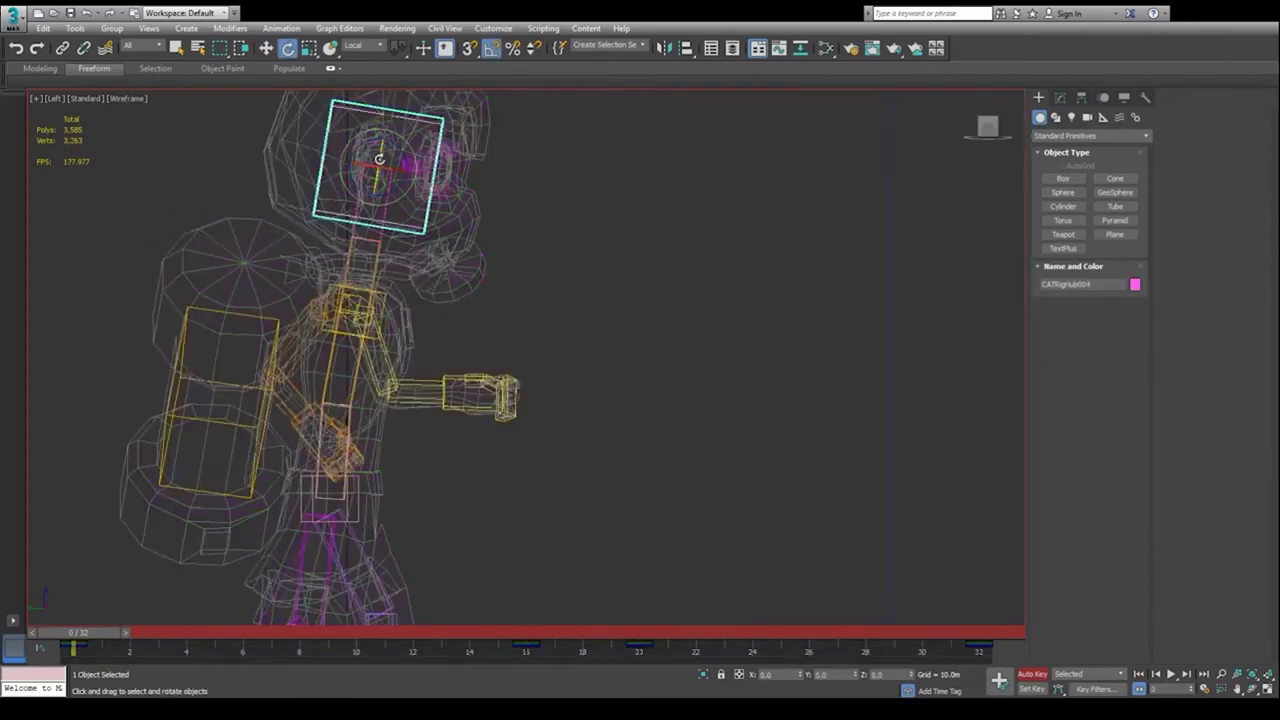
key(a)
drag(381, 152, 376, 163)
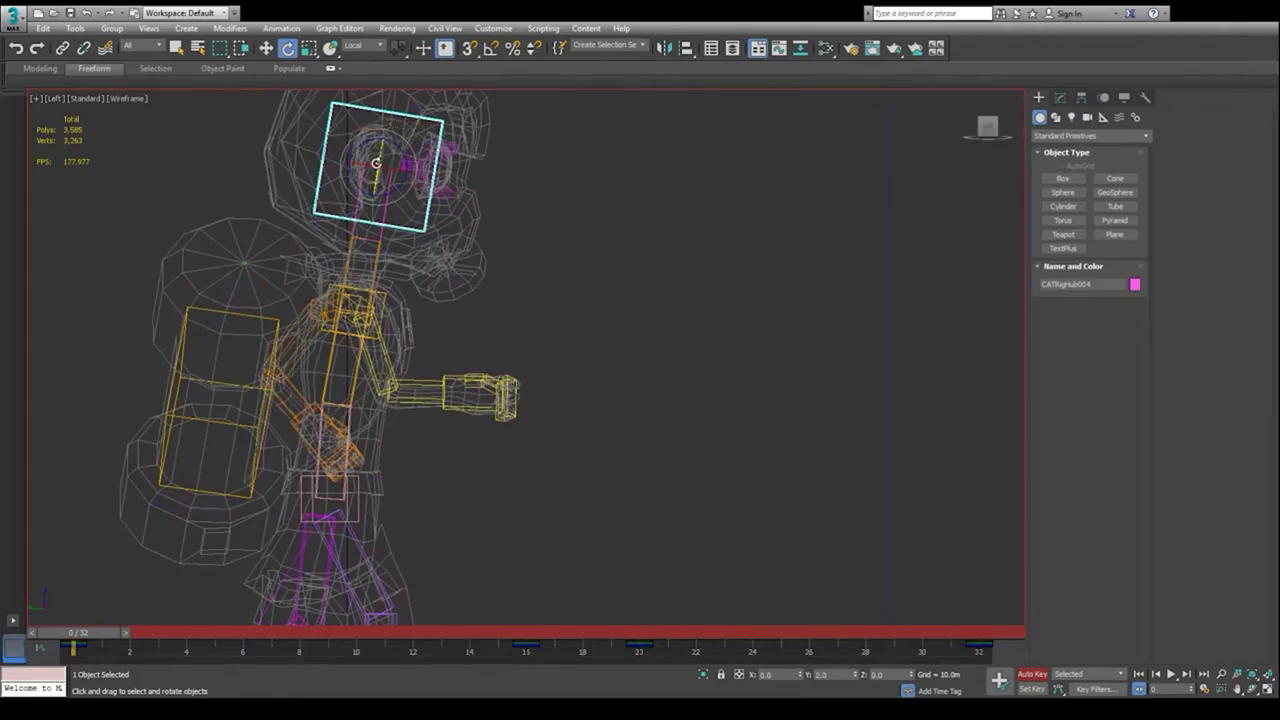
- Delete the head bone's key at frame 20 and rotate the head at frame 16
drag(95, 632, 542, 655)
click(641, 648)
key(Delete)
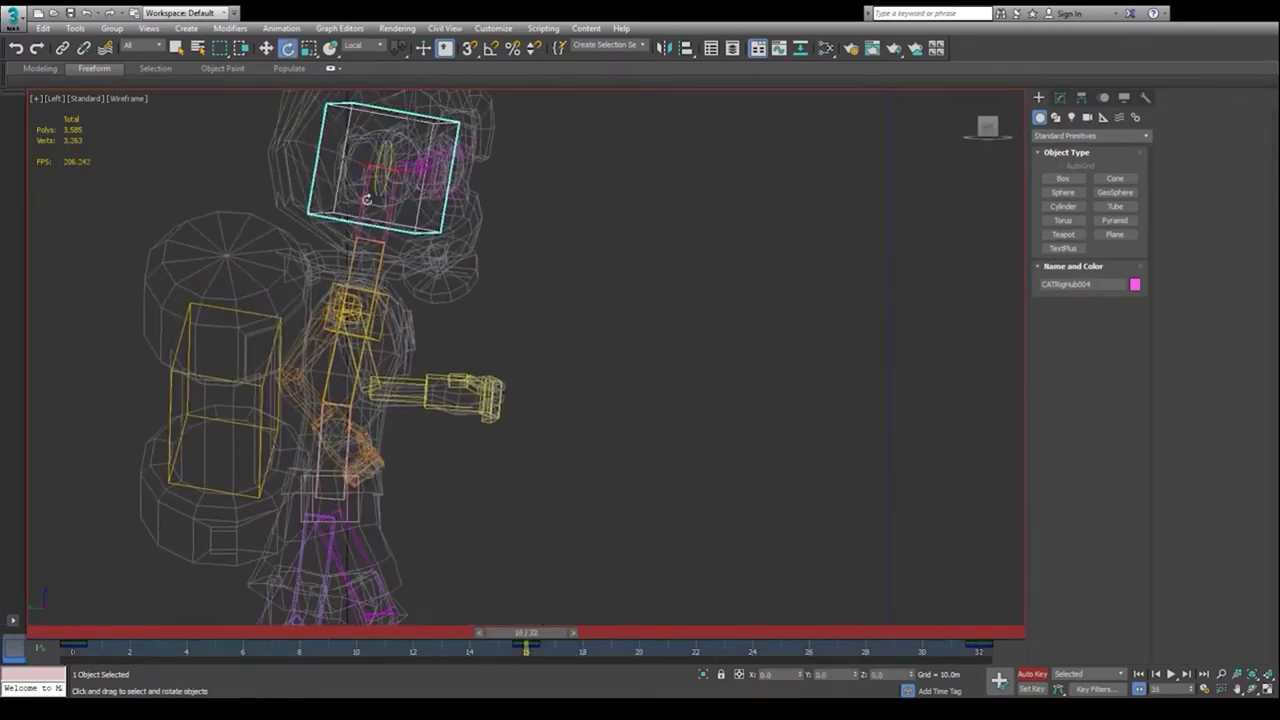
drag(366, 199, 411, 168)
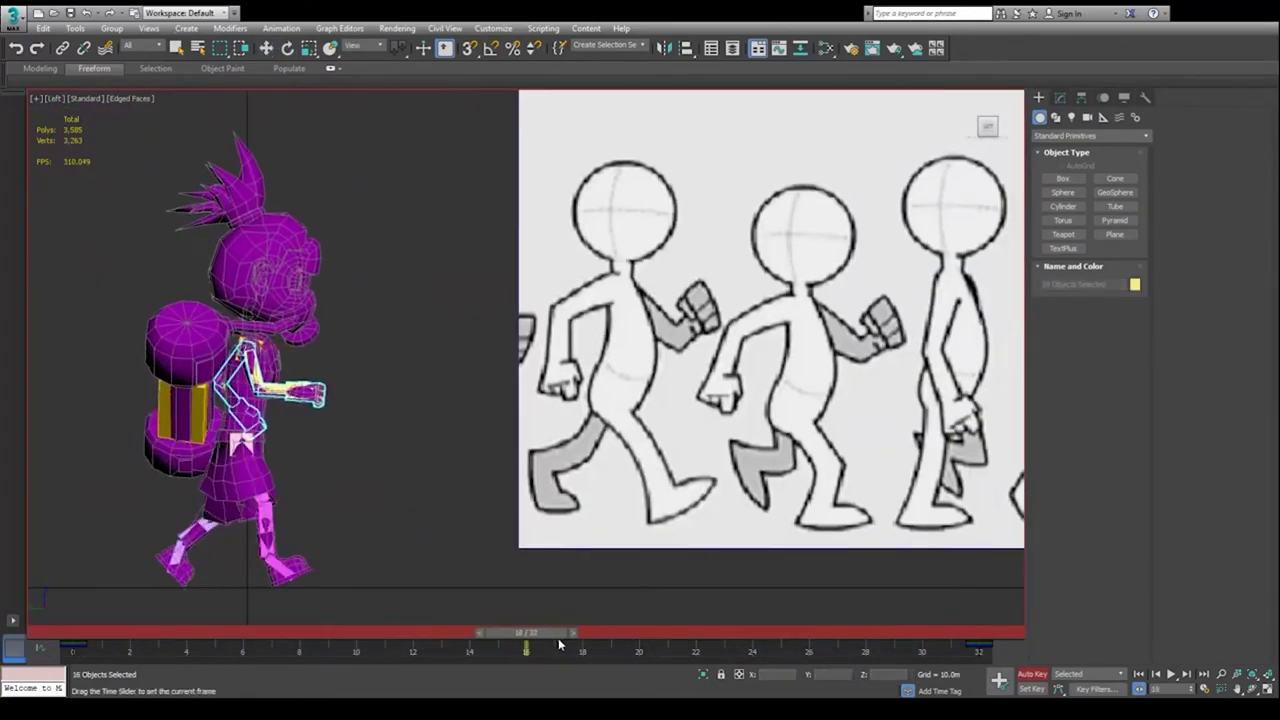
- Swing the right arm backward at frame 16, rotating it from the collarbone
drag(516, 633, 97, 622)
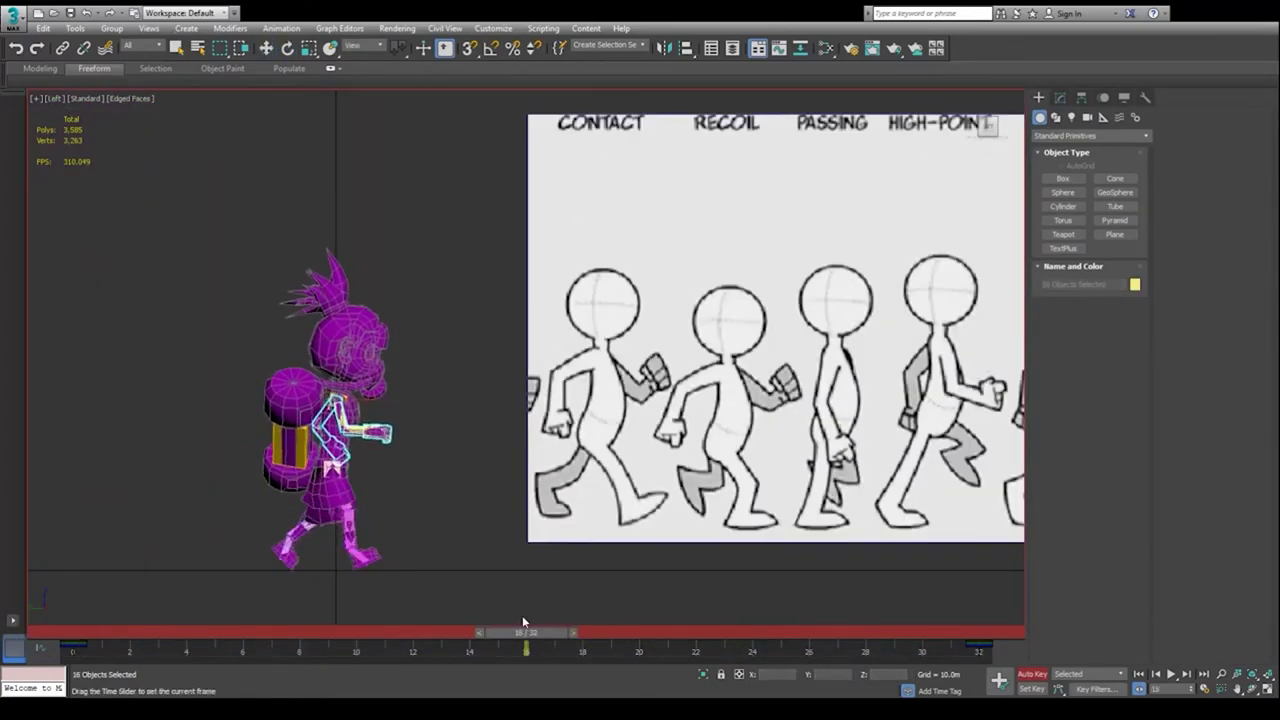
mouse_move(522, 621)
mouse_down()
mouse_move(423, 614)
mouse_move(522, 612)
mouse_up()
key(w)
click(468, 533)
scroll(434, 515, up, 3)
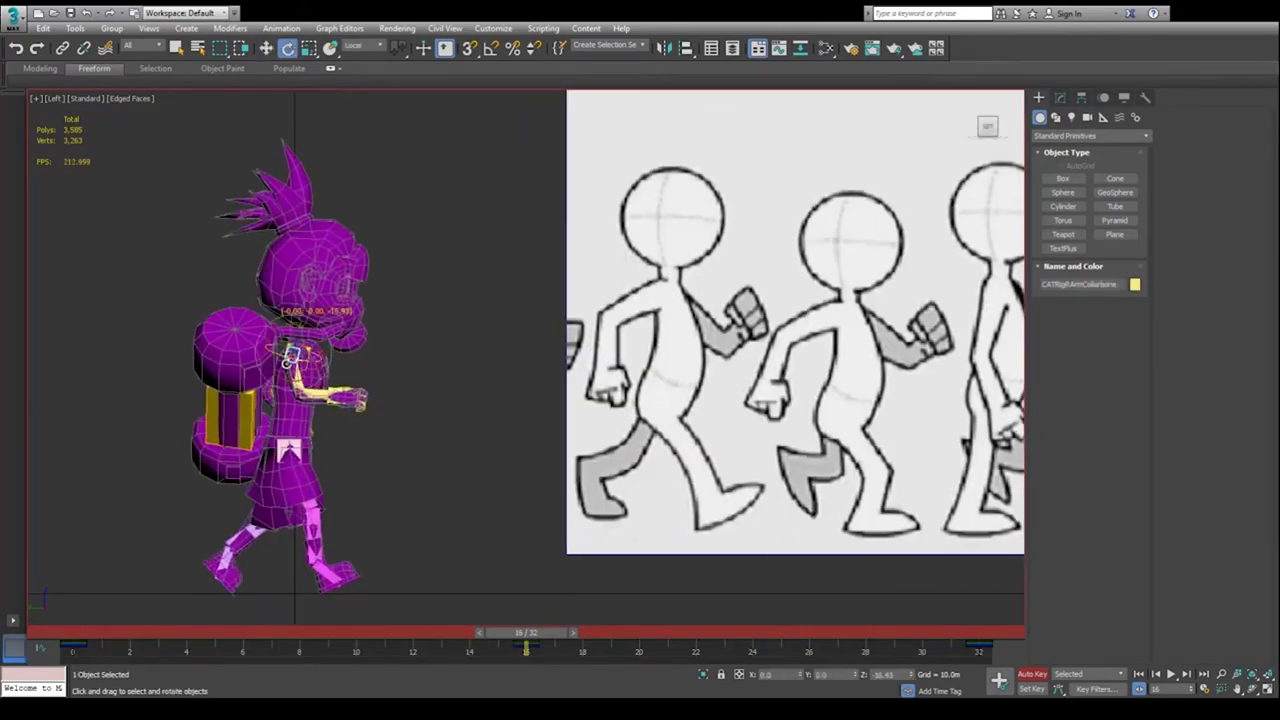
scroll(300, 350, up, 3)
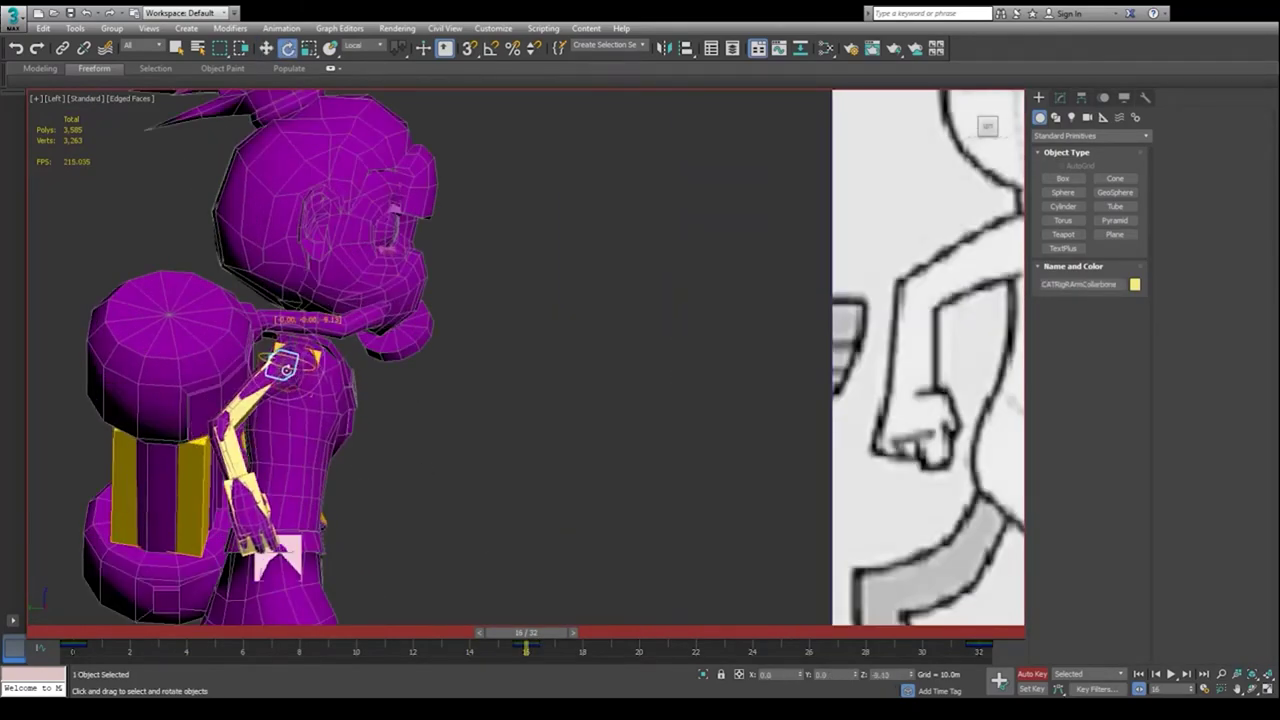
- Swing the left arm forward at frame 16 by rotating its collarbone and arm bones
scroll(300, 365, up, 5)
scroll(300, 365, down, 4)
key(F3)
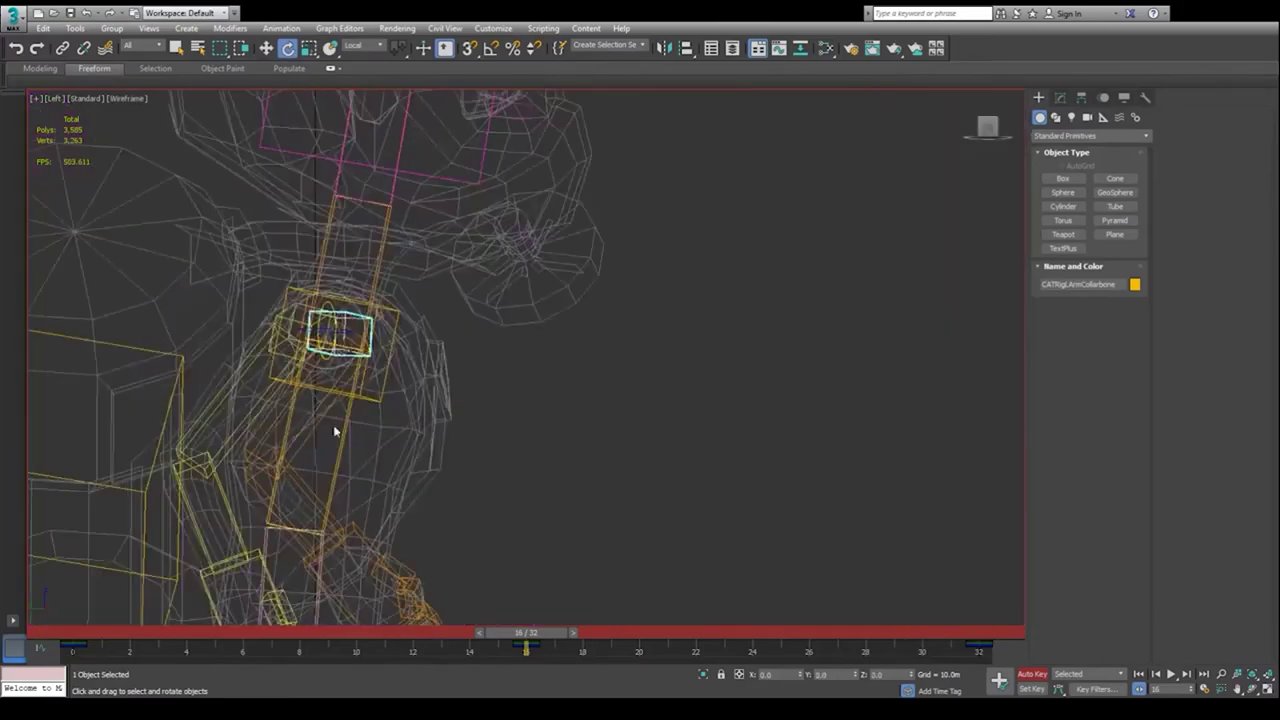
click(334, 431)
key(F3)
drag(374, 345, 366, 277)
key(f)
key(l)
scroll(473, 464, down, 5)
scroll(484, 484, up, 4)
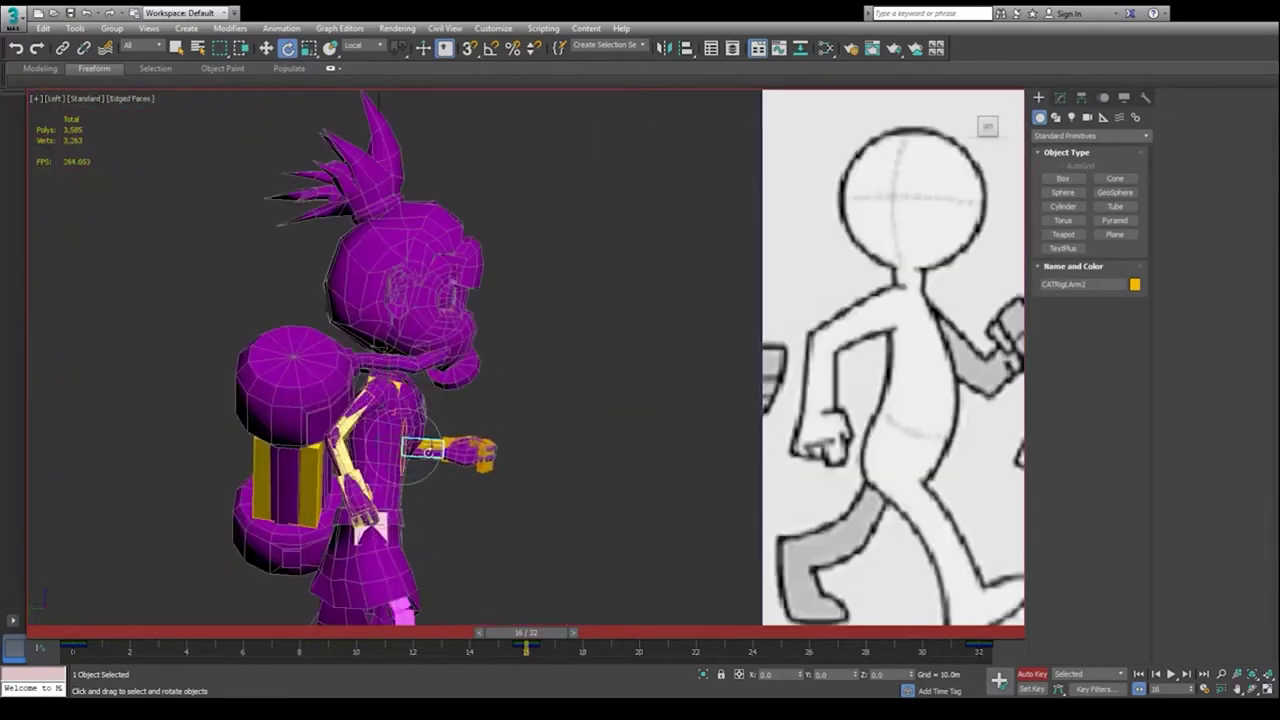
scroll(484, 484, down, 1)
scroll(484, 484, up, 1)
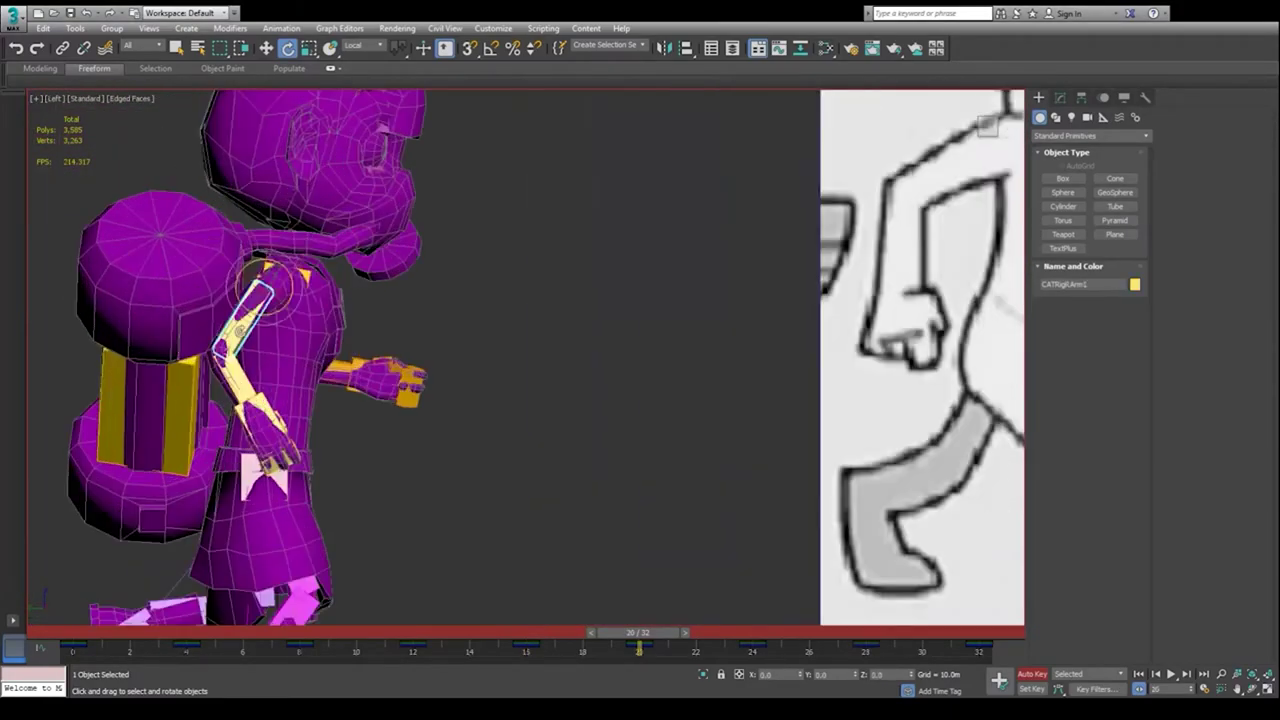
- Copy the right arm's key from frame 32 to frame 0
mouse_move(638, 633)
mouse_down()
mouse_move(508, 634)
mouse_move(580, 652)
mouse_move(521, 654)
mouse_move(643, 625)
mouse_up()
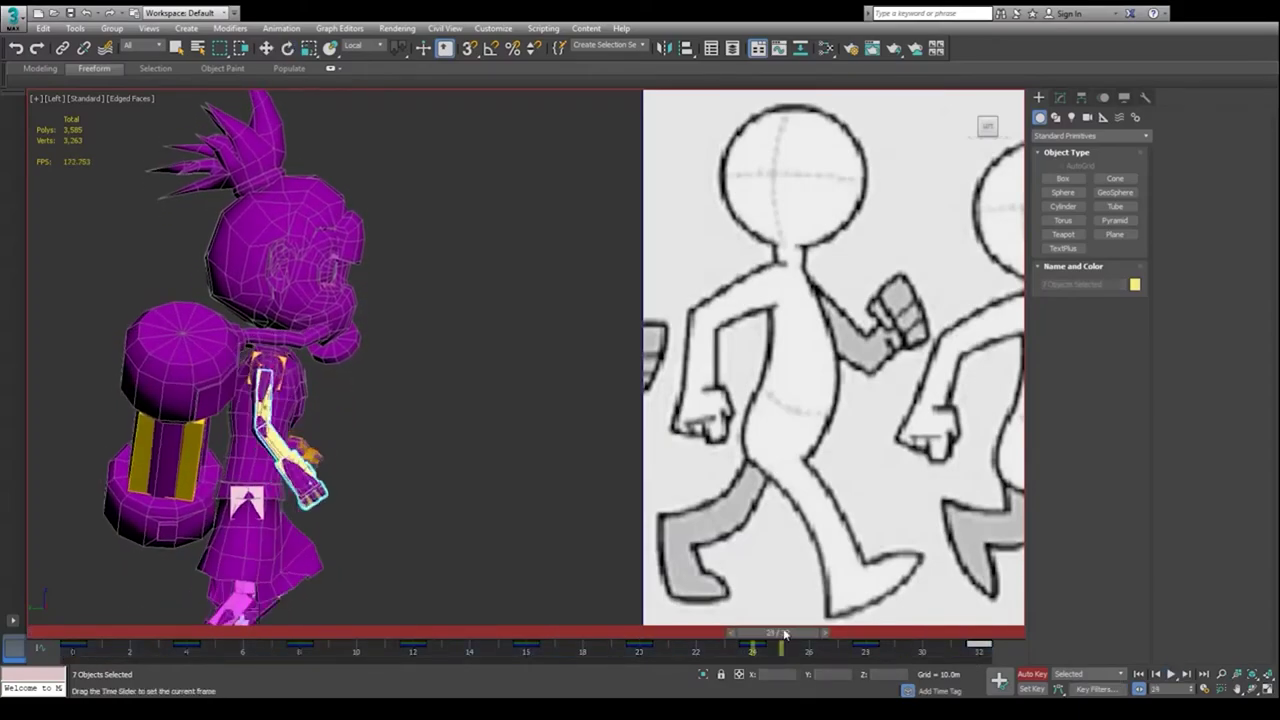
drag(868, 642, 829, 643)
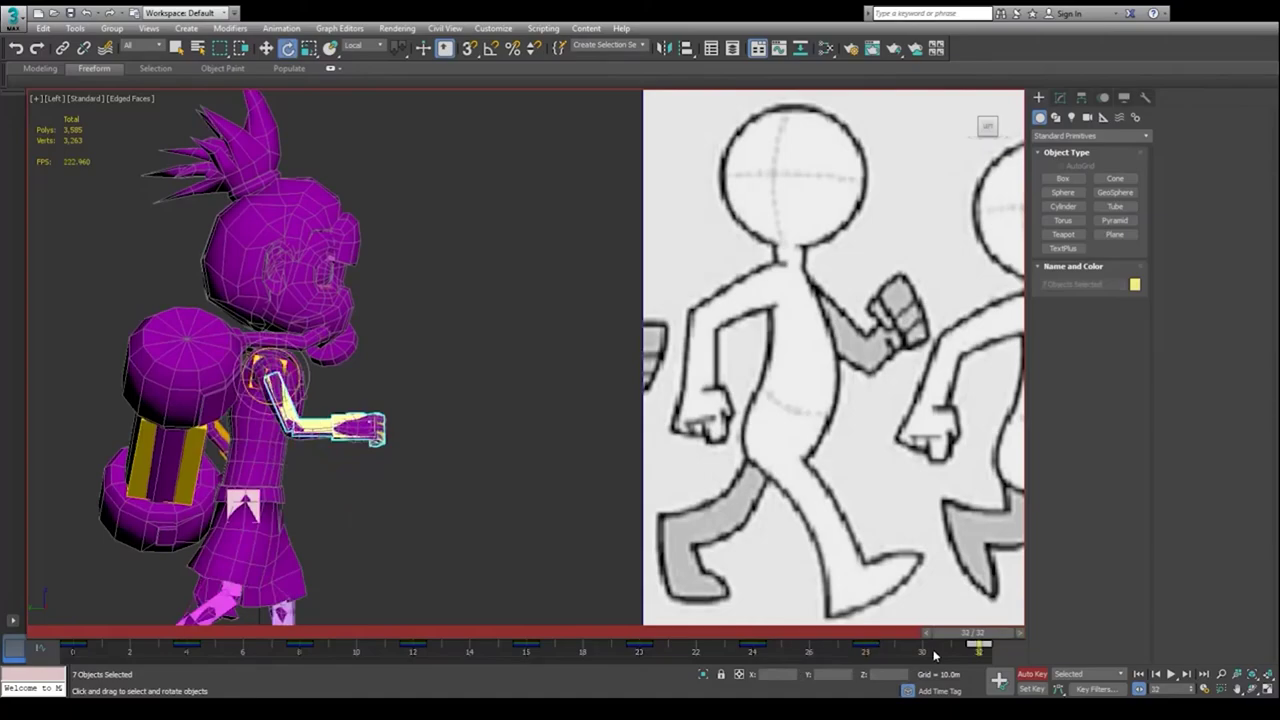
shift+drag(935, 656, 296, 630)
- Play back the walk cycle and check the pose at frame 12
click(1175, 680)
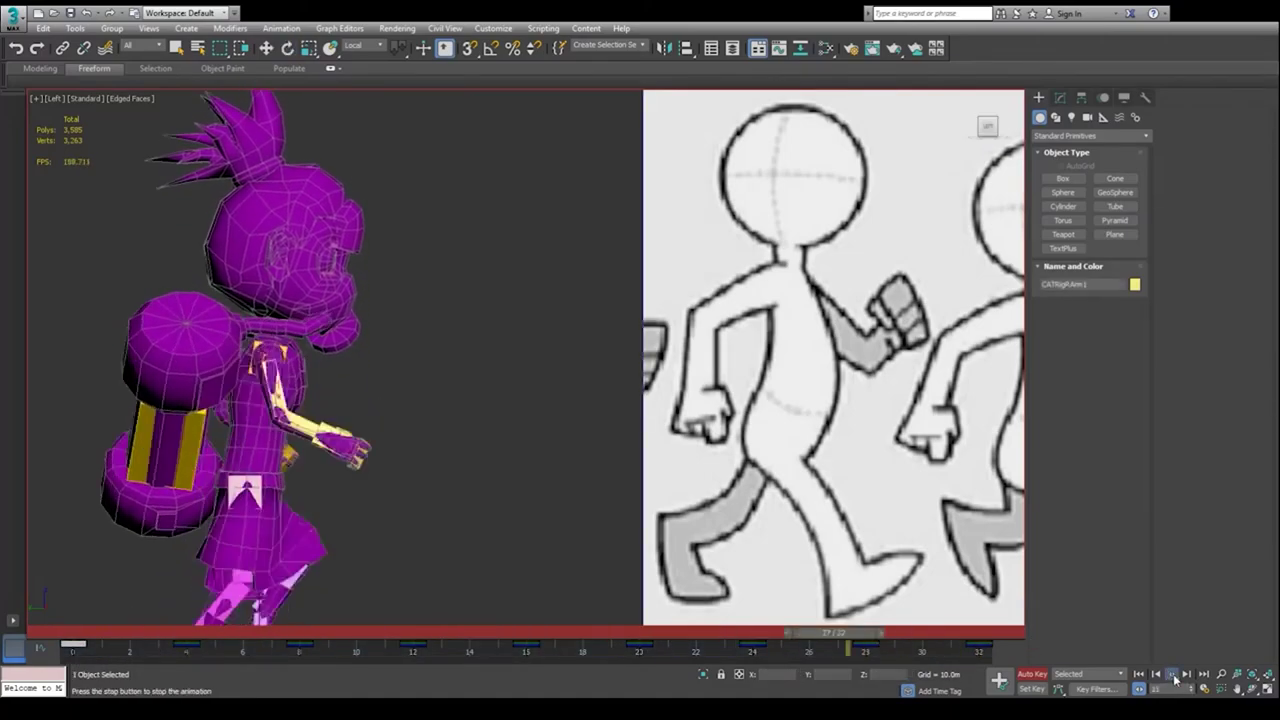
click(1174, 679)
drag(390, 634, 419, 635)
click(1171, 677)
click(1172, 675)
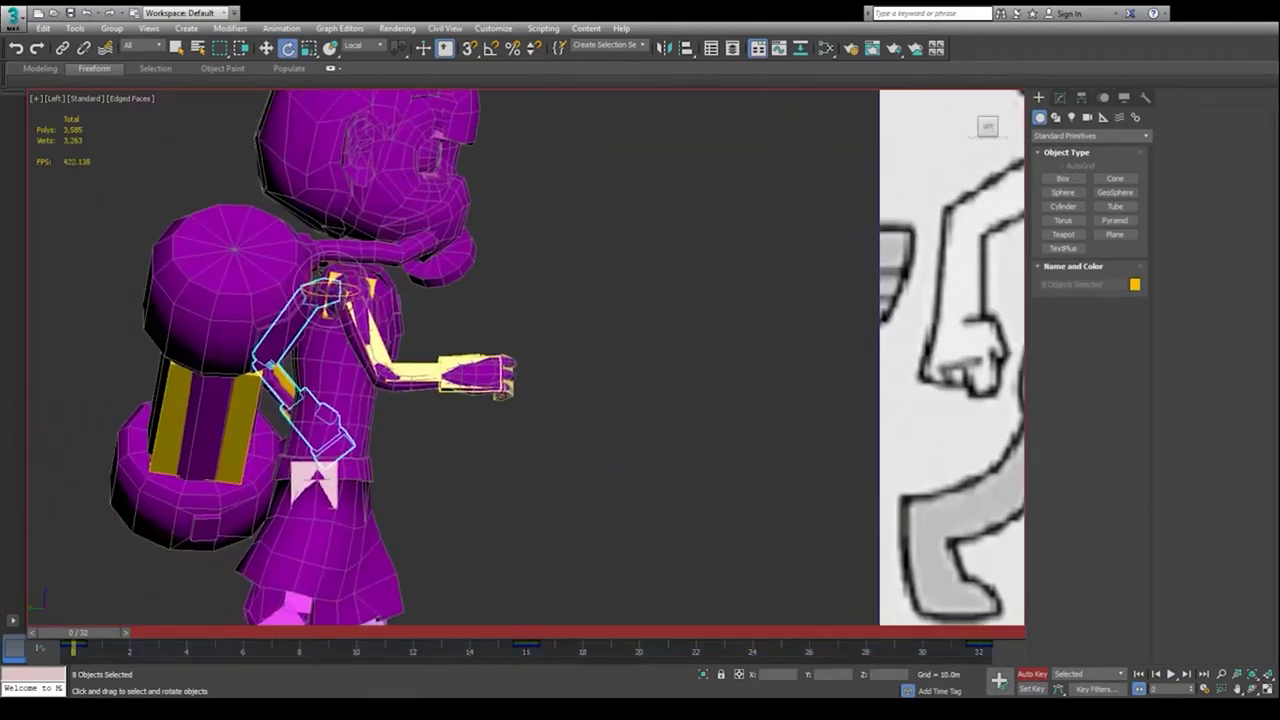
- Adjust the left arm's pose at frame 0 and copy its key to frame 32
drag(80, 633, 525, 588)
click(284, 376)
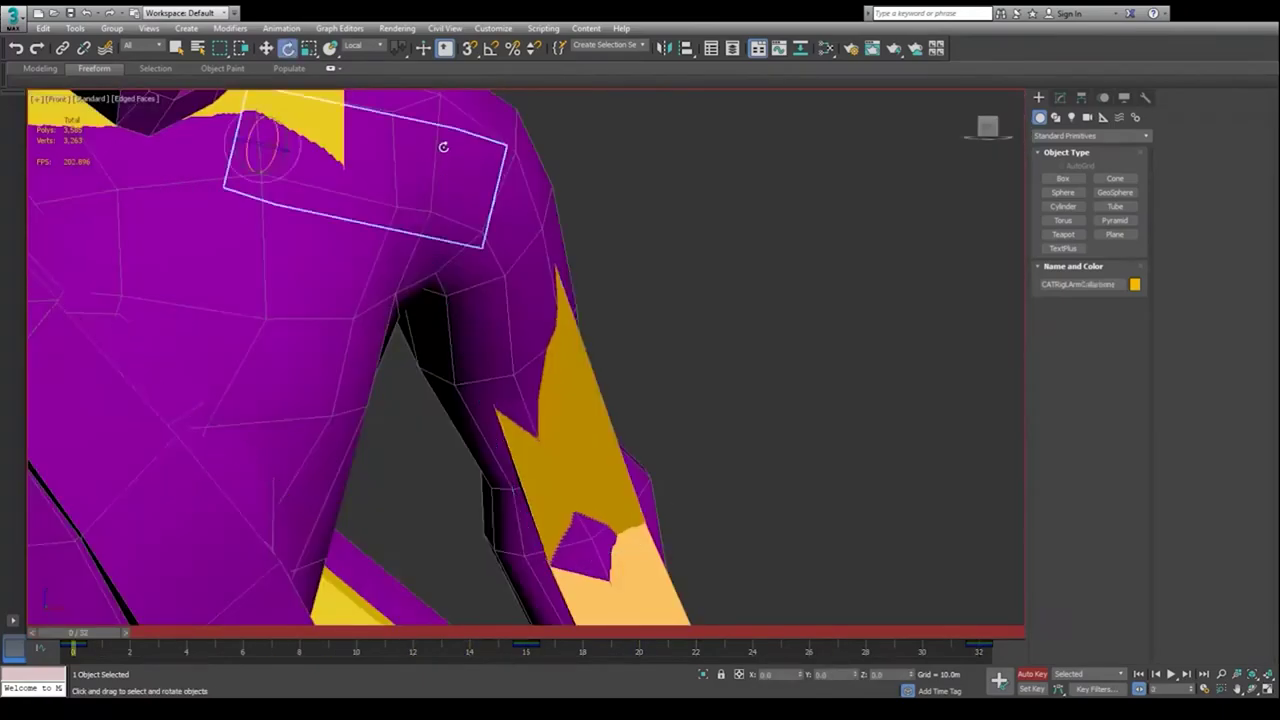
shift+drag(73, 645, 880, 643)
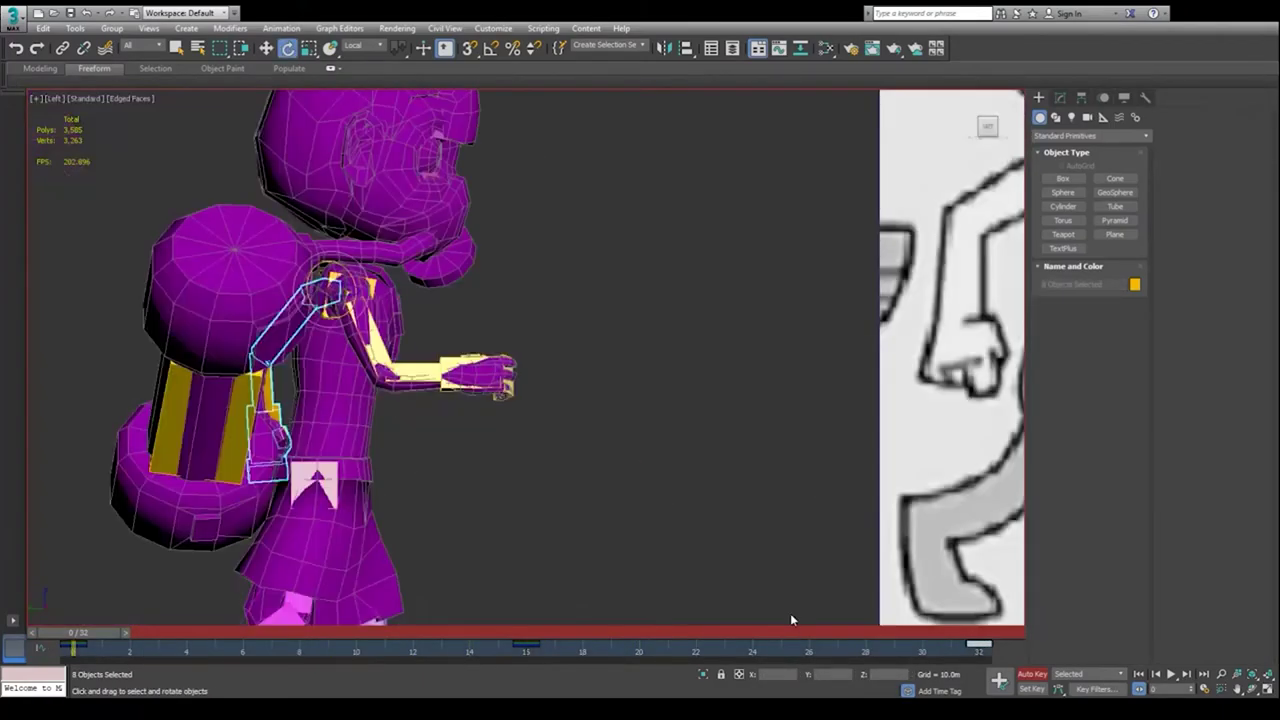
- Rotate the left arm slightly at frame 20 to refine its forward swing
drag(91, 636, 511, 619)
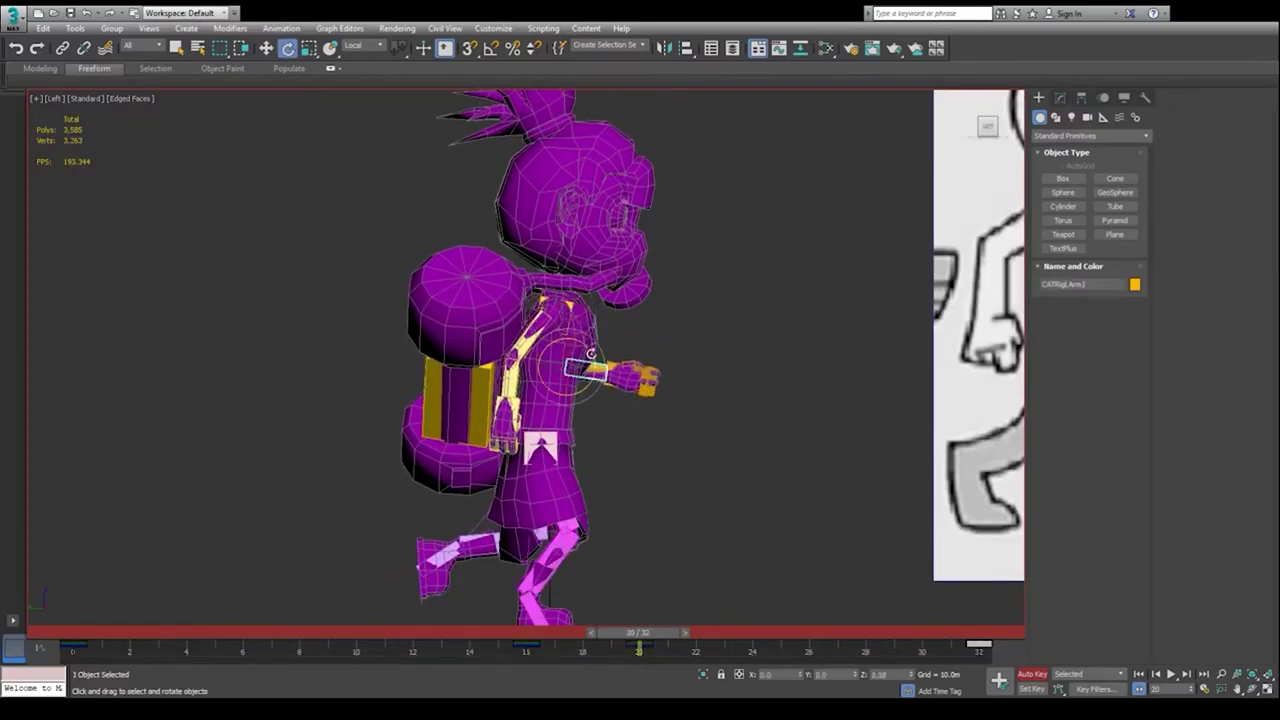
drag(591, 353, 592, 343)
mouse_move(638, 632)
mouse_down()
mouse_move(979, 632)
mouse_move(129, 626)
mouse_move(660, 632)
mouse_up()
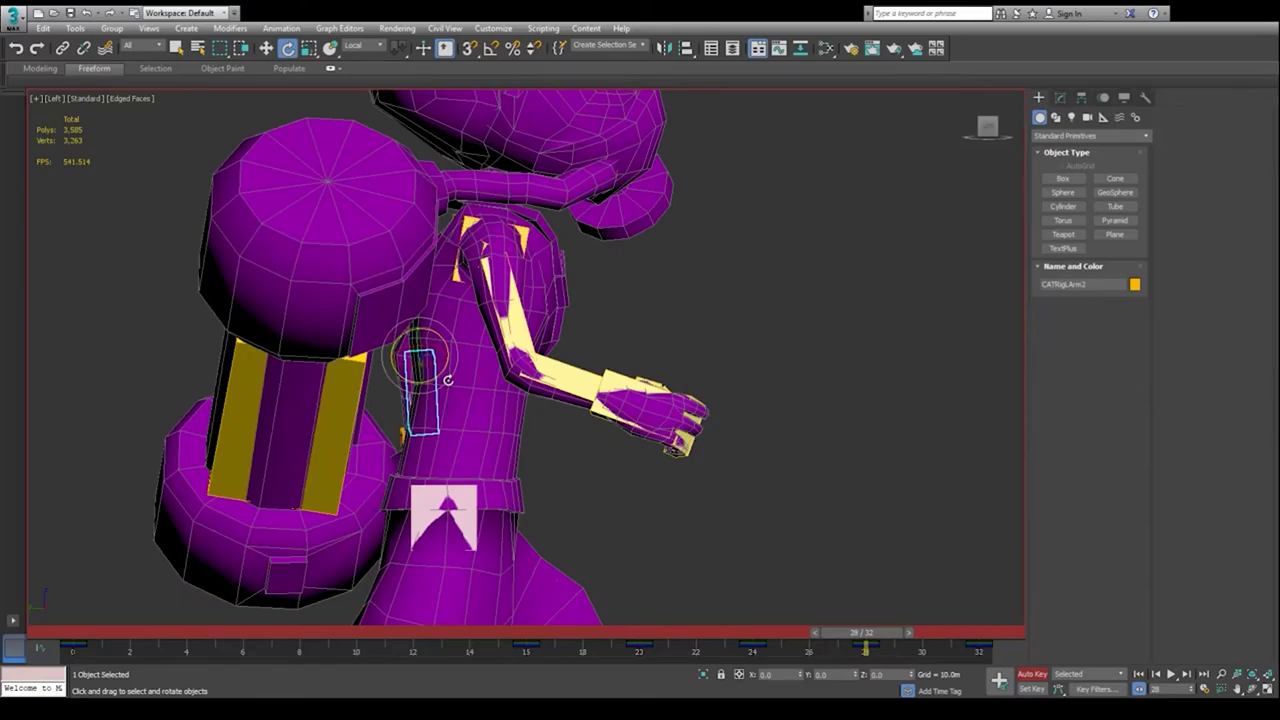
- Select the entire character rig and go to frame 0
drag(862, 634, 532, 636)
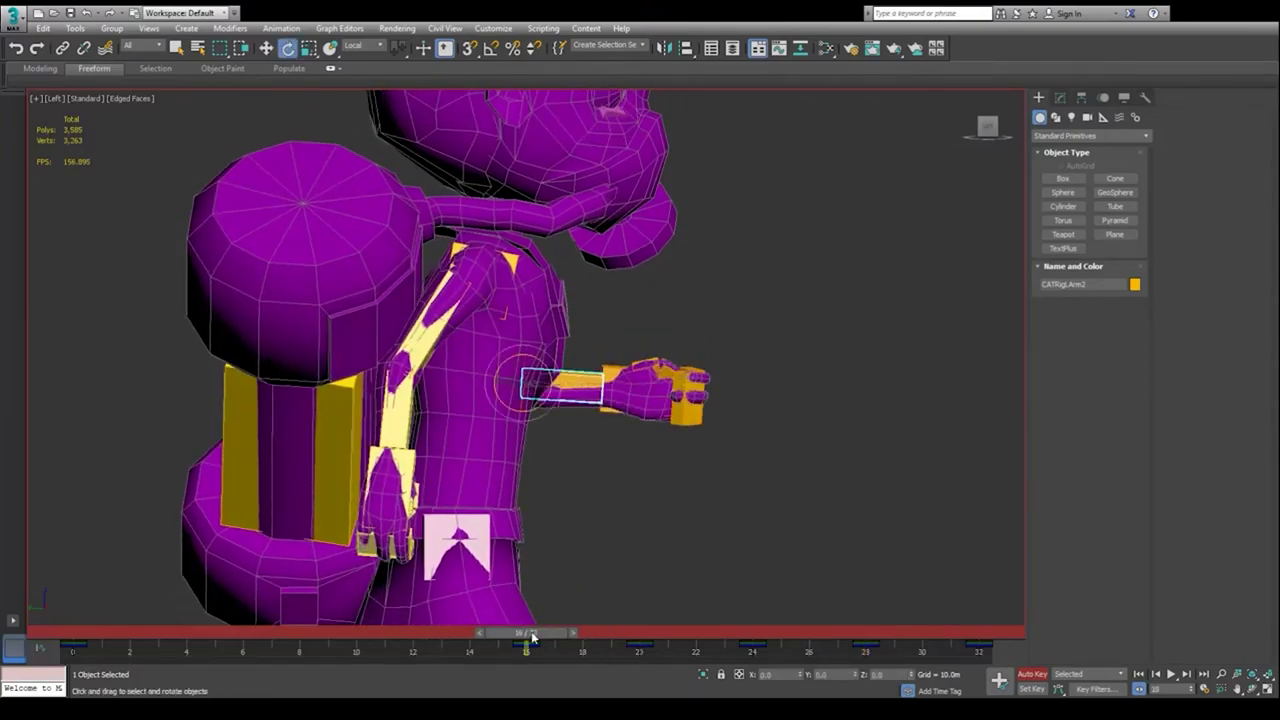
key(ctrl+a)
key(Home)
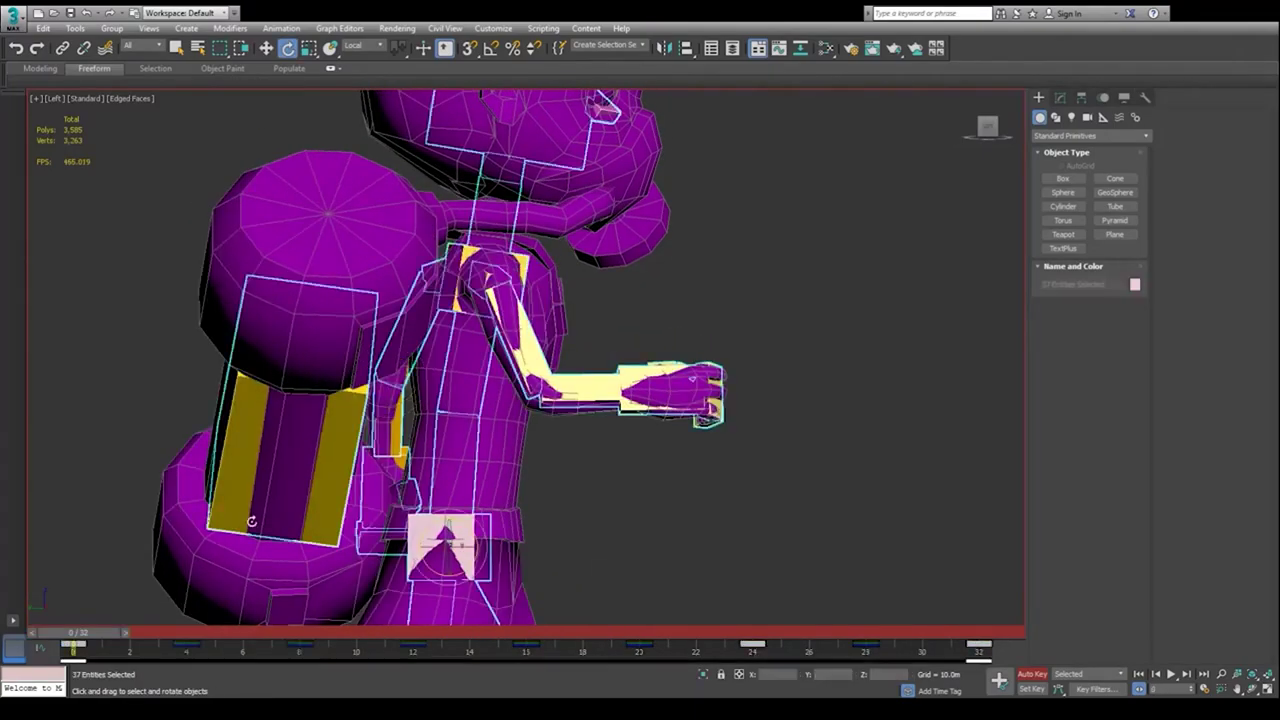
- Copy the whole rig's frame 0 keys to frame 32 and go to frame 4
shift+drag(73, 645, 979, 645)
drag(74, 633, 190, 596)
key(ctrl+z)
- Rotate the left arm's segments at frame 4 to refine its backward swing behind the torso
key(e)
double_click(414, 392)
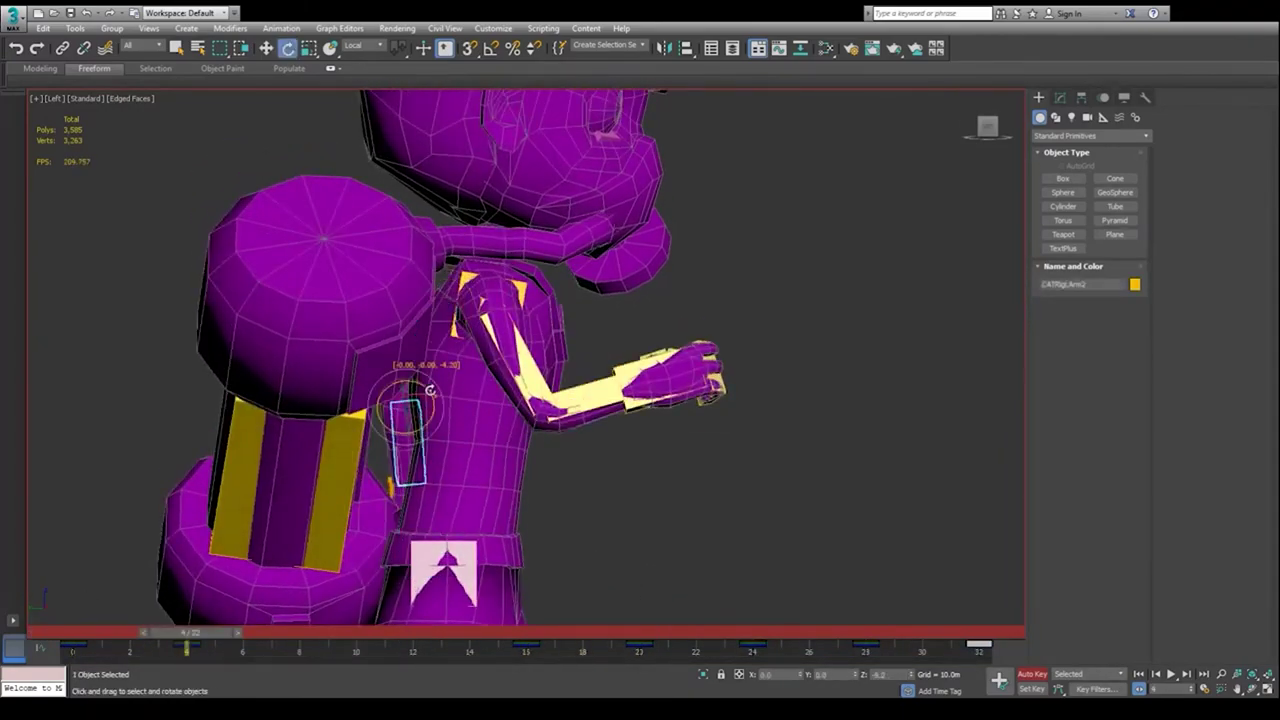
drag(430, 390, 436, 402)
double_click(414, 380)
mouse_move(190, 633)
mouse_down()
mouse_move(177, 637)
mouse_move(635, 645)
mouse_move(190, 640)
mouse_up()
click(408, 395)
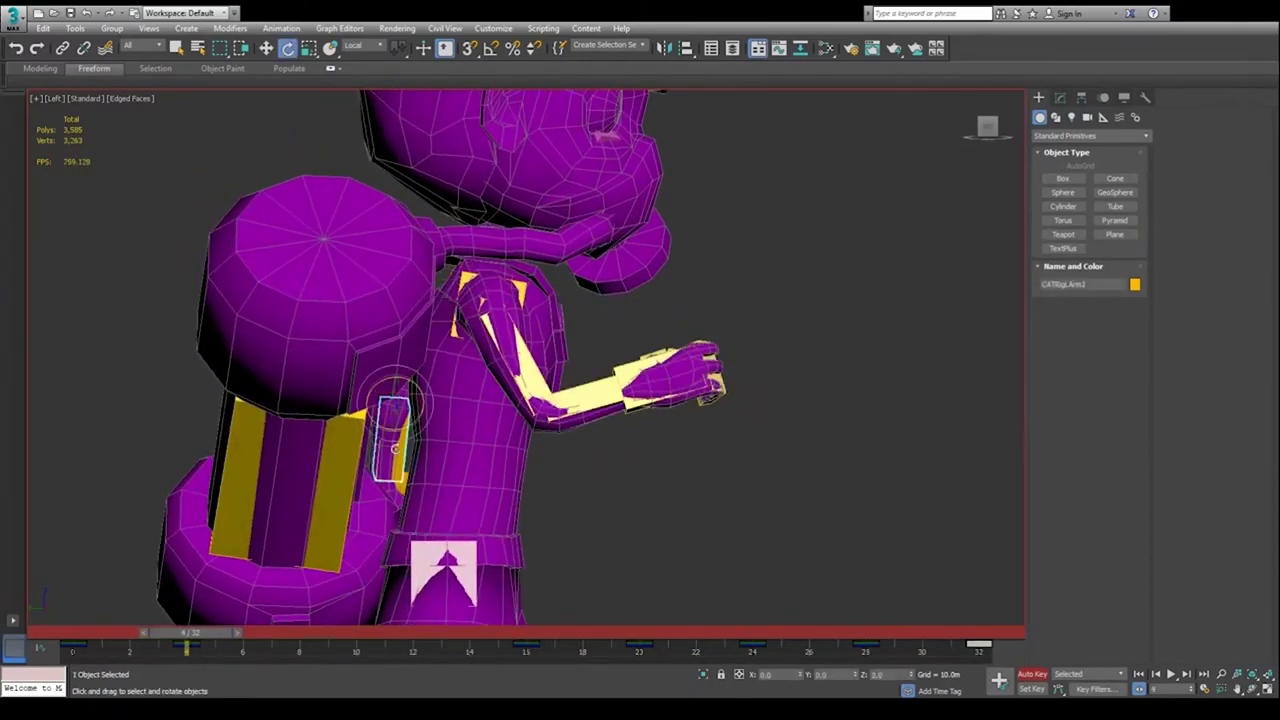
- Rotate the left upper arm and forearm at frame 8, using wireframe display to see them through the body
mouse_move(299, 635)
mouse_down()
mouse_move(754, 620)
mouse_move(304, 622)
mouse_up()
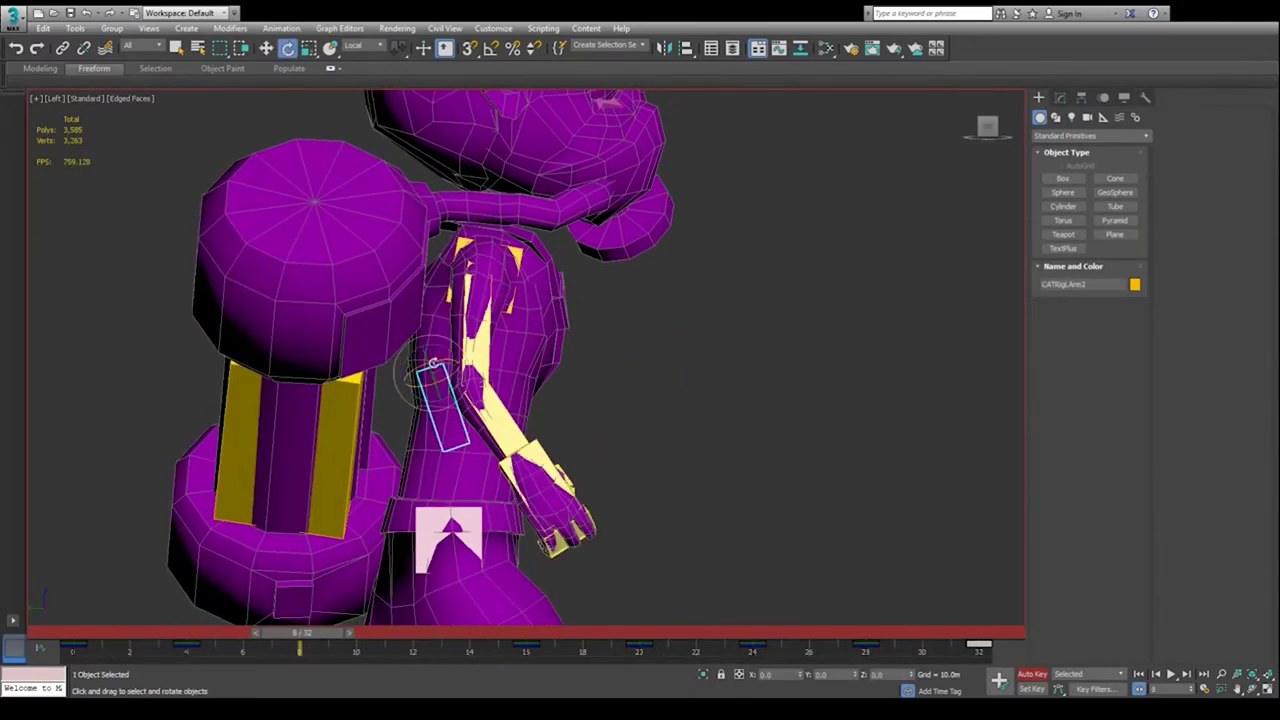
key(F3)
double_click(433, 364)
key(F3)
click(438, 354)
key(F3)
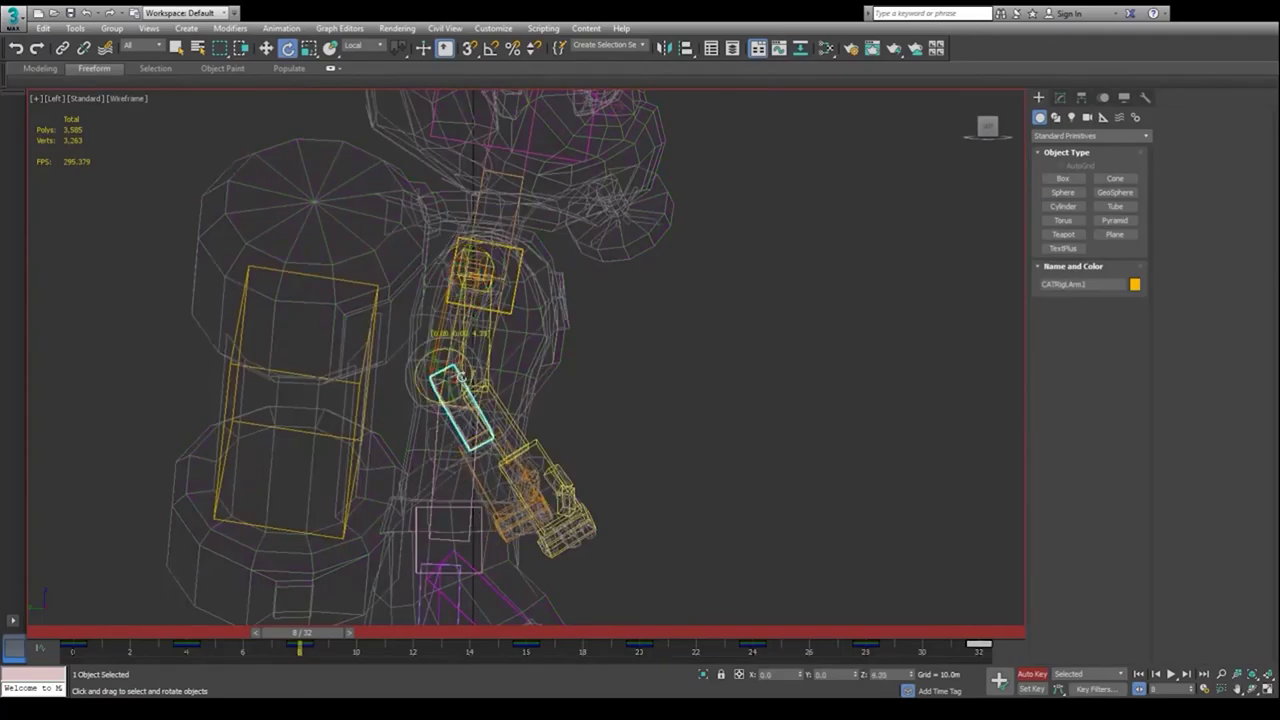
key(F3)
- Rotate the left upper arm slightly forward at frame 12 and play the walk cycle from frame 0
mouse_move(320, 633)
mouse_down()
mouse_move(886, 628)
mouse_move(1001, 597)
mouse_move(431, 612)
mouse_up()
key(e)
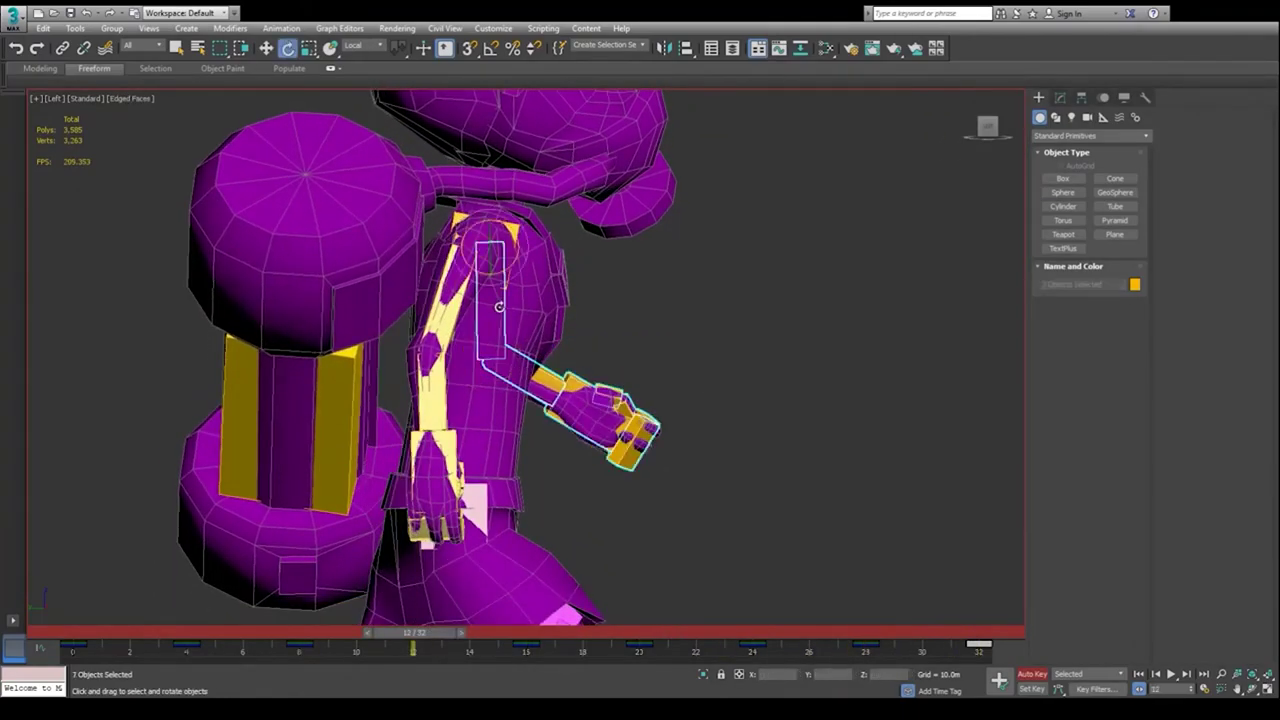
drag(505, 284, 505, 262)
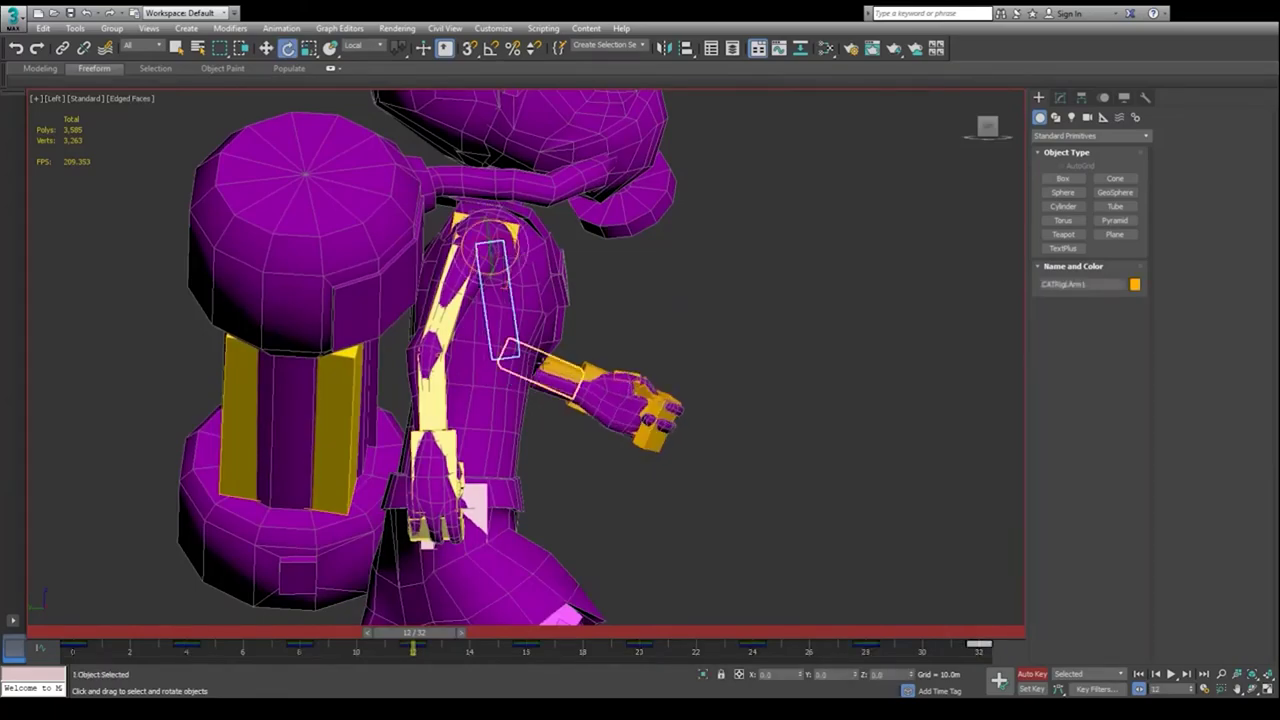
drag(413, 633, 73, 633)
click(1170, 674)
- Rotate the left upper arm and forearm from frame 16 onward to refine the arm's forward swing
drag(639, 633, 546, 654)
drag(549, 376, 549, 394)
click(537, 366)
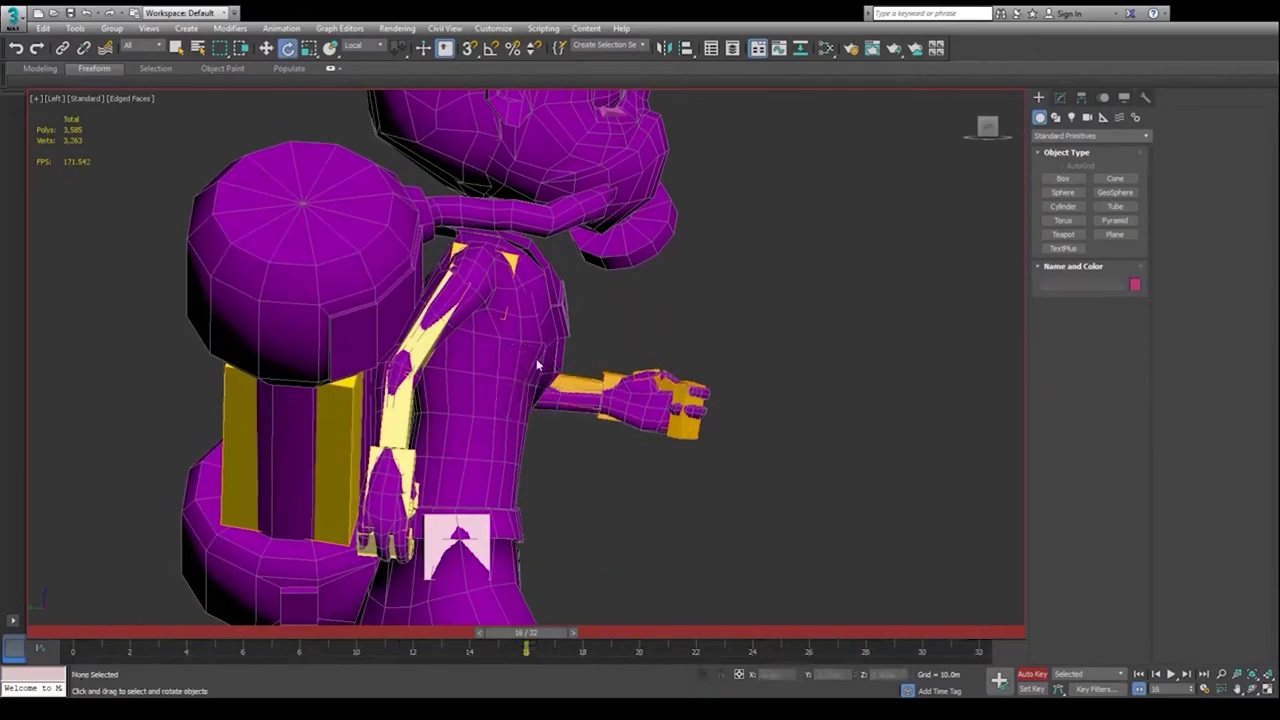
click(520, 355)
drag(526, 268, 526, 284)
drag(526, 633, 556, 625)
click(557, 386)
drag(545, 392, 545, 376)
- Play back the walk cycle and check the arm swing on the full character beside the reference image
key(slash)
drag(626, 634, 660, 640)
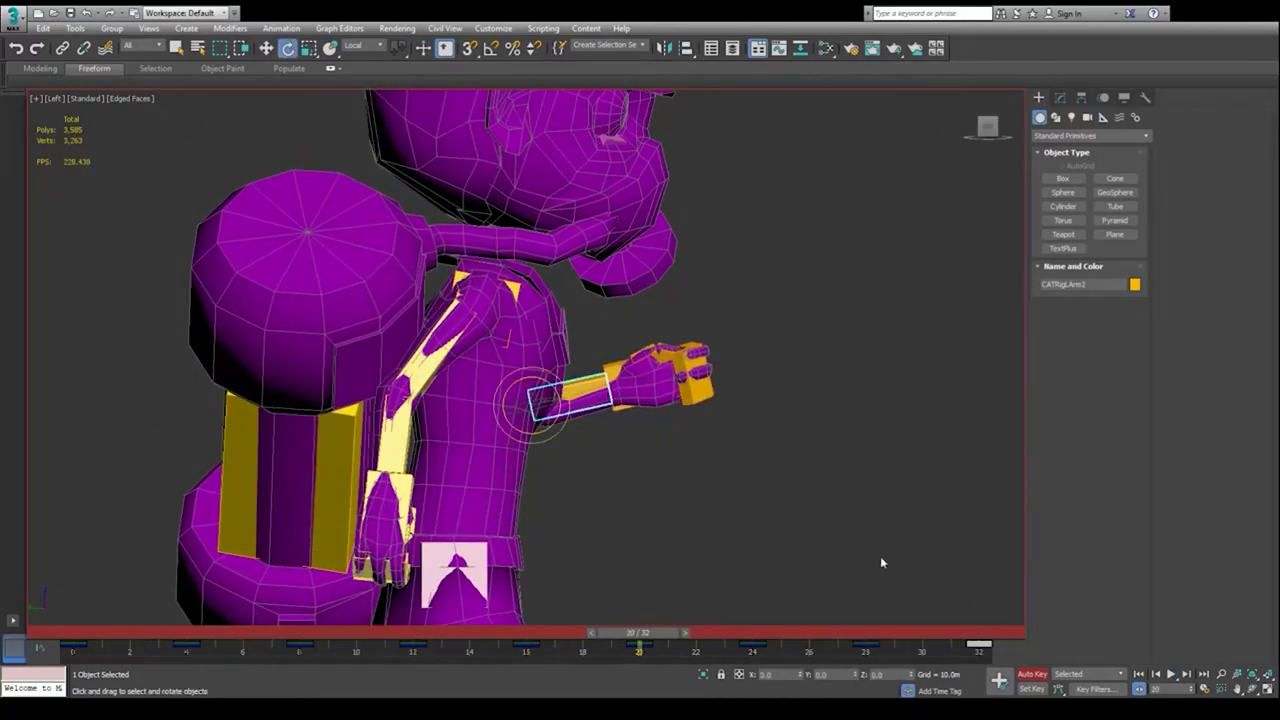
key(slash)
scroll(726, 454, down, 5)
key(slash)
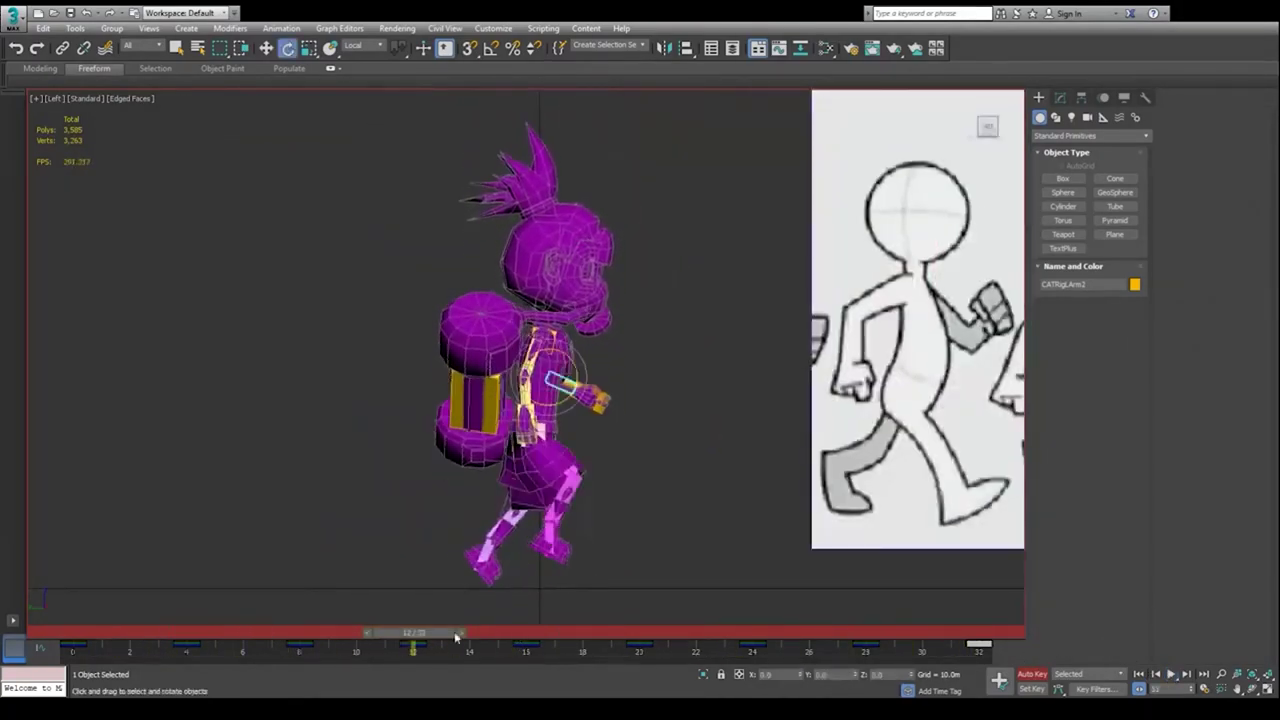
- Adjust the right foot platform at frame 28 and rotate the left foot platform at frame 12
drag(455, 632, 889, 645)
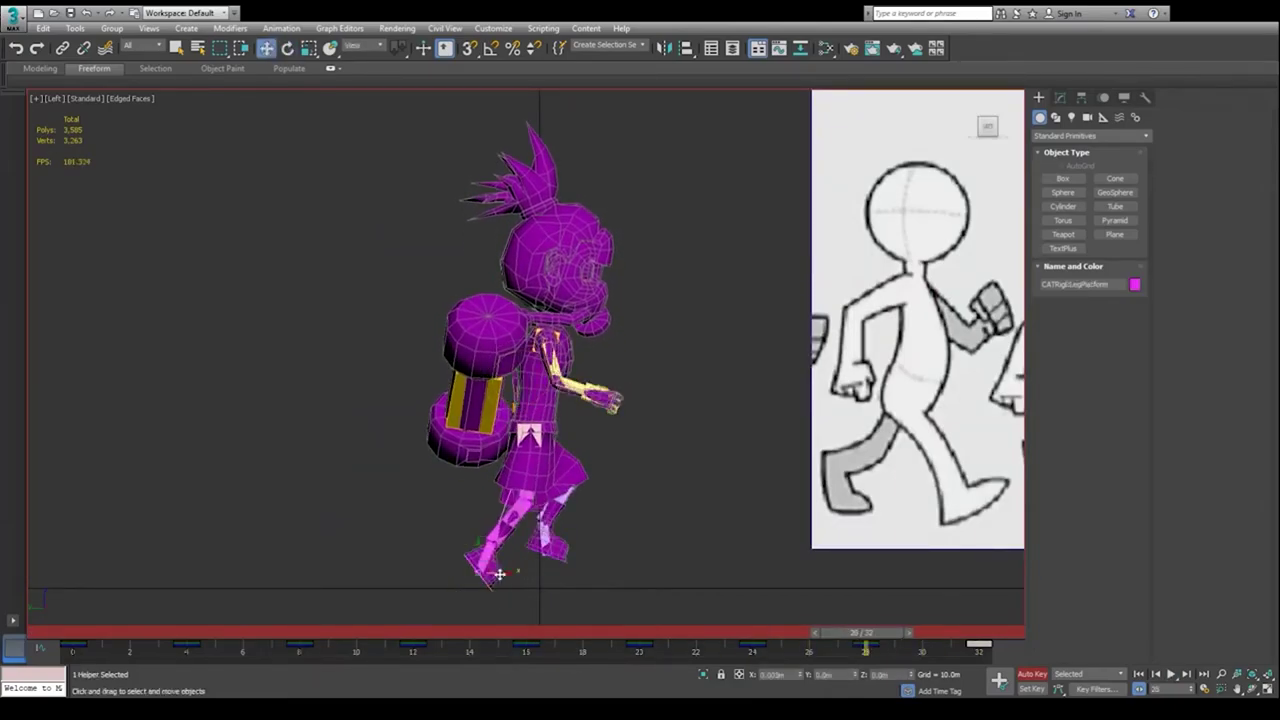
scroll(505, 556, up, 2)
key(w)
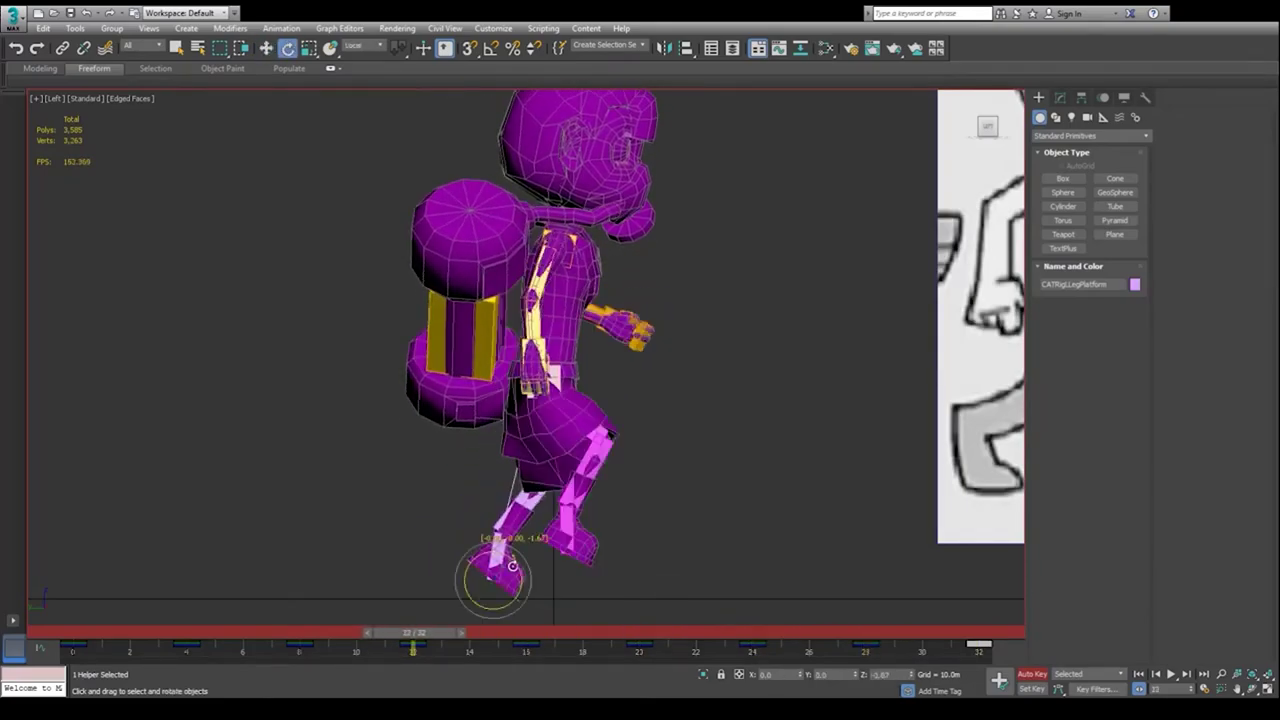
scroll(662, 345, down, 2)
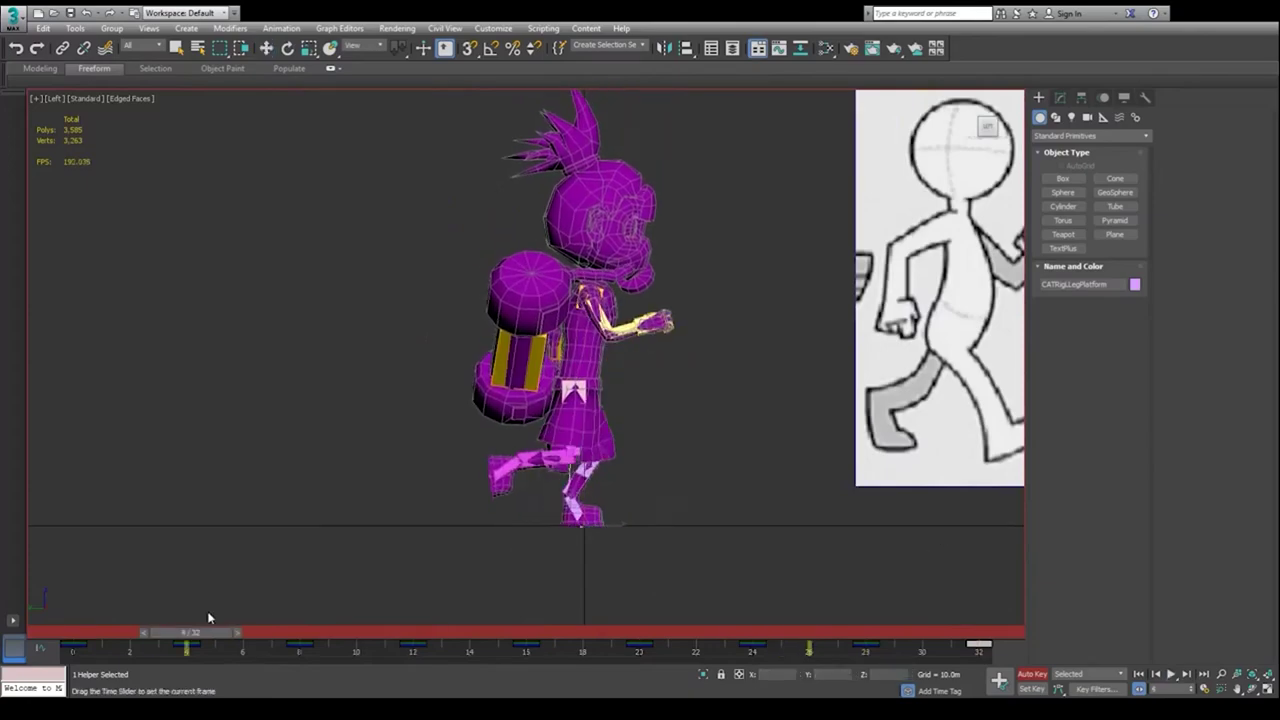
- Rotate the head at frame 4 to key its tilt and compare the pose with frames 8 and 0
key(e)
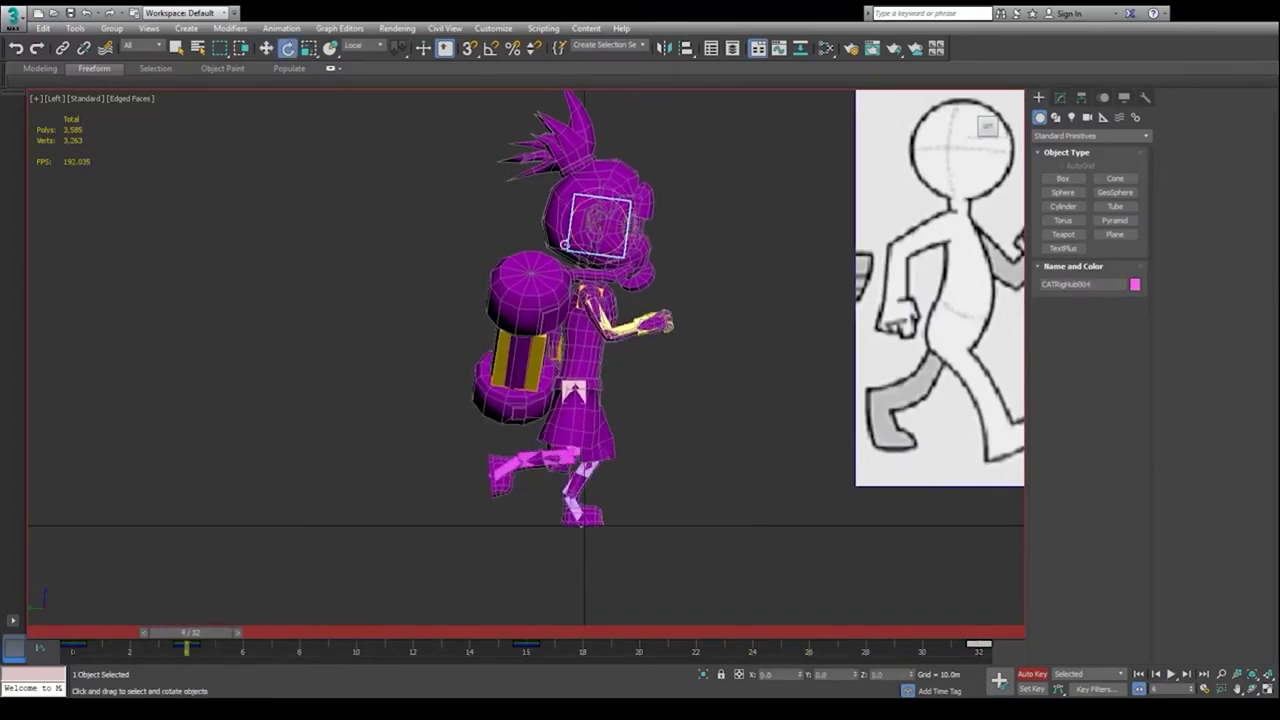
click(187, 646)
drag(219, 636, 300, 646)
alt+middle_drag(640, 400, 540, 430)
drag(300, 633, 77, 600)
key(l)
scroll(490, 493, up, 4)
scroll(300, 450, down, 3)
middle_drag(300, 450, 332, 300)
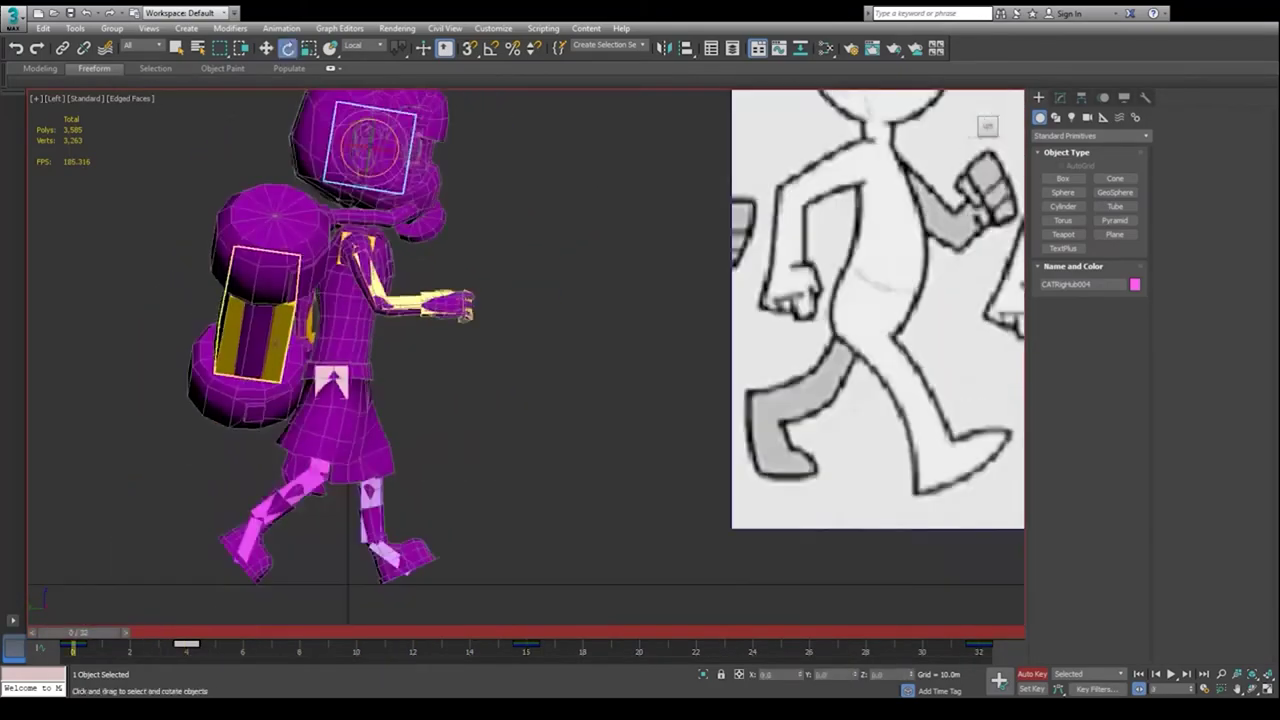
- Key the head's rotation at frames 8 and 12, play it back, and copy the head keys to frames 20, 24 and 28
drag(106, 632, 219, 625)
key(e)
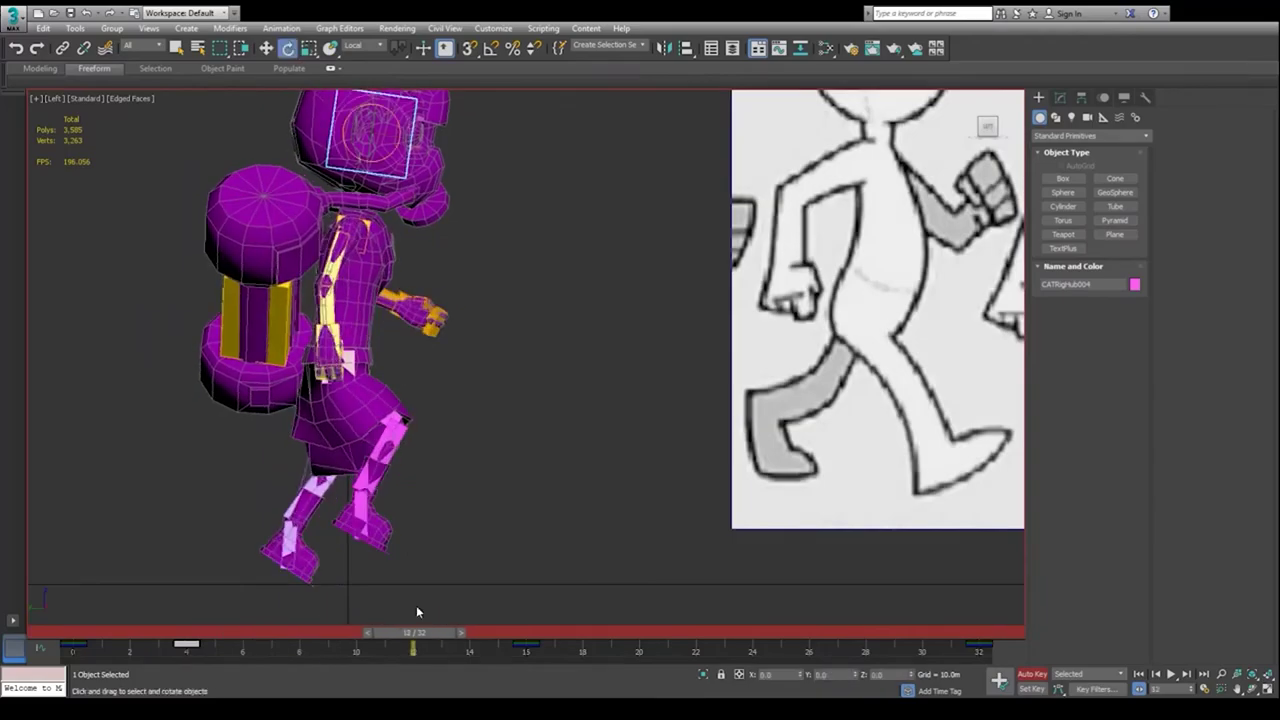
click(1171, 675)
click(1171, 675)
drag(180, 648, 190, 657)
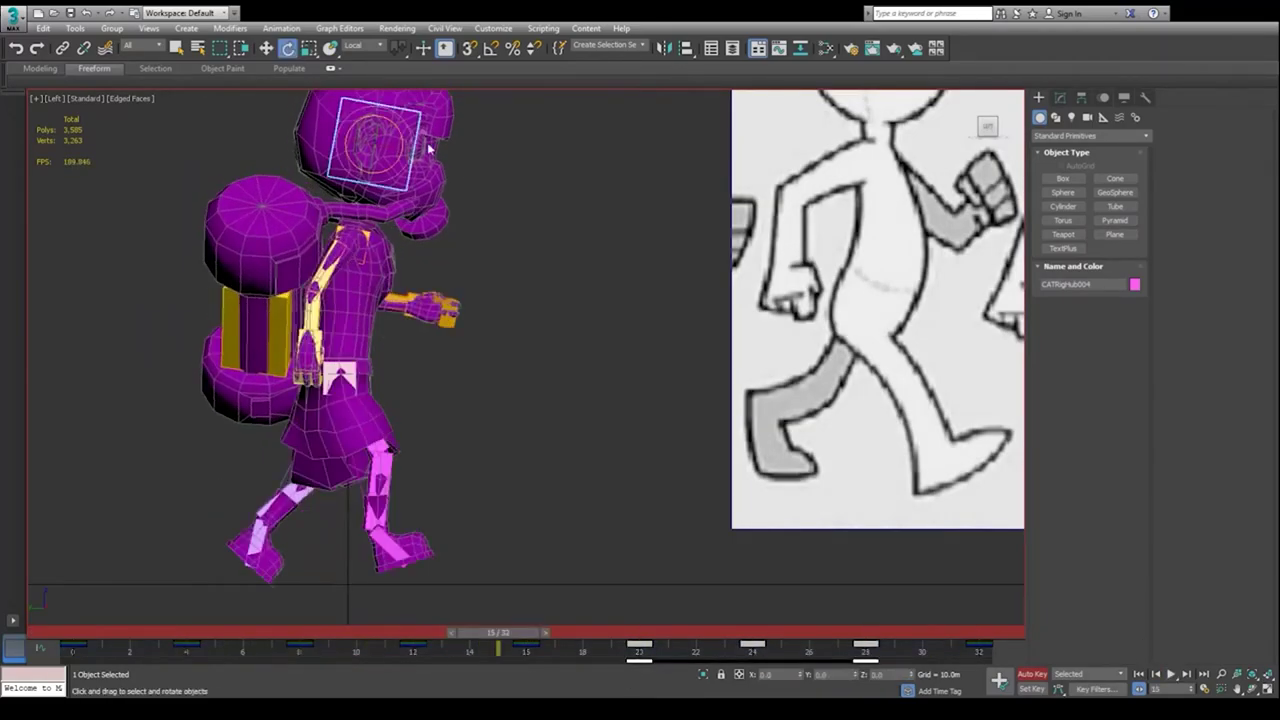
- Switch to the front view and inspect the head's motion around frame 13
key(f)
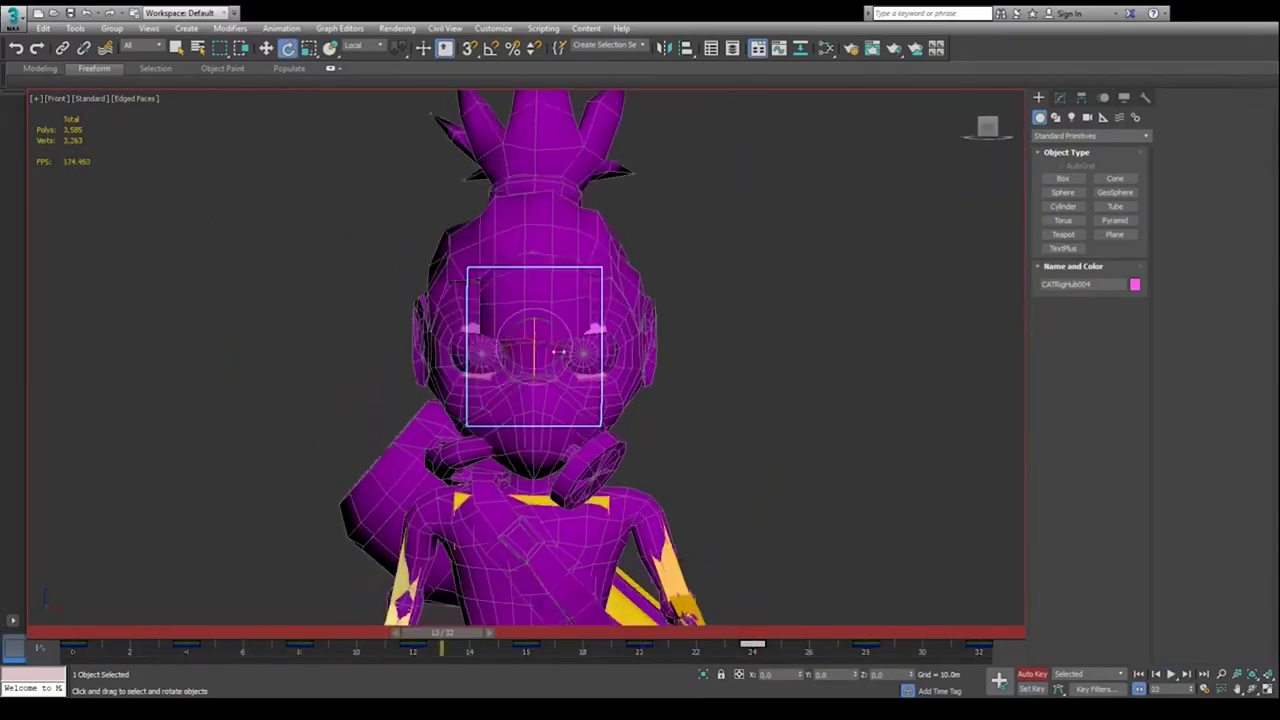
drag(517, 460, 340, 330)
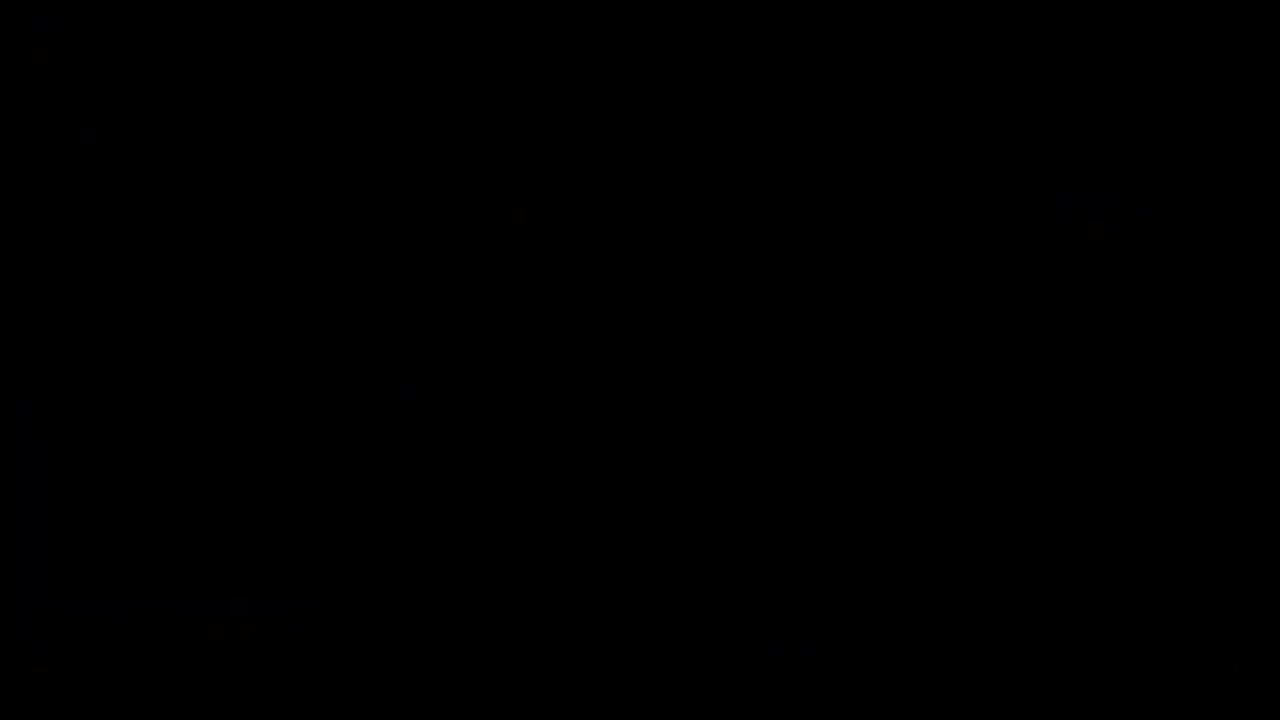